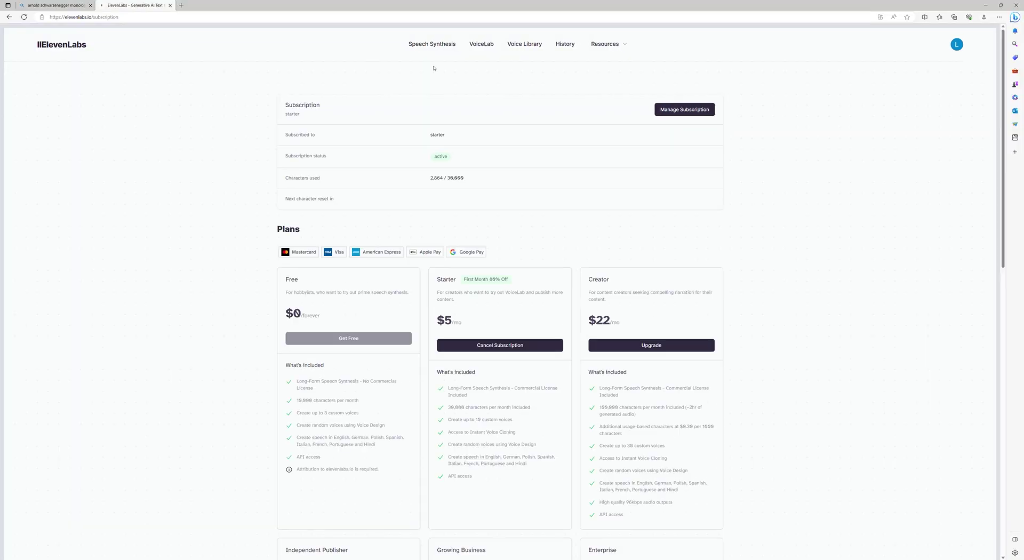
Step: Create an instant voice clone named 'arnold' from the Arnold training.m4a sample, confirming consent
{"action": "left_click", "coordinate": [482, 44]}
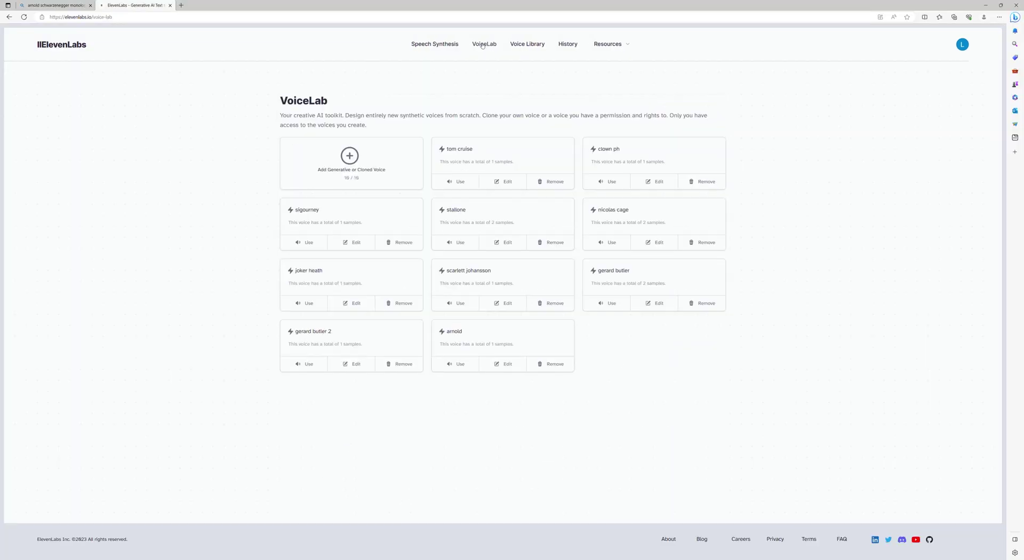
{"action": "left_click", "coordinate": [350, 156]}
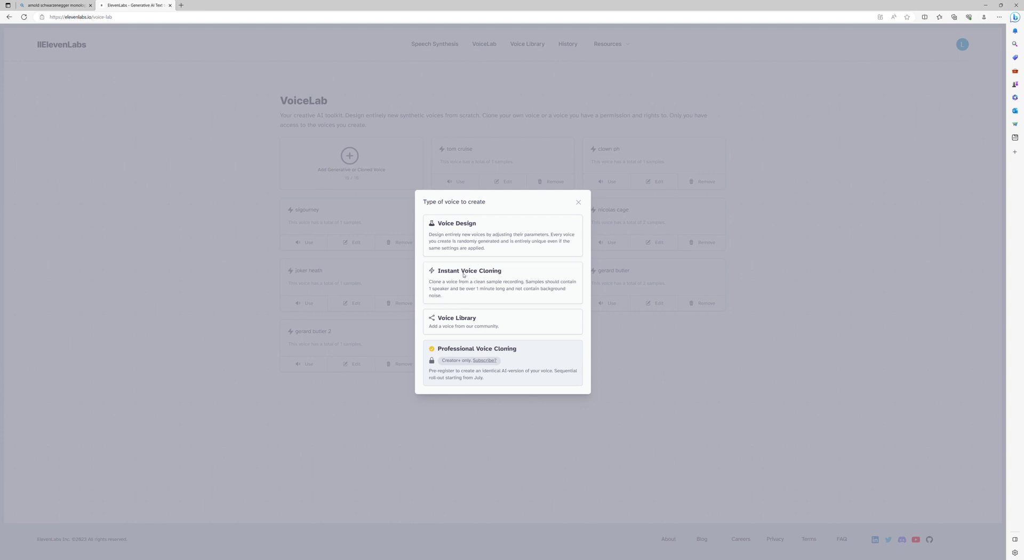
{"action": "left_click", "coordinate": [464, 273]}
{"action": "type", "text": "arnie"}
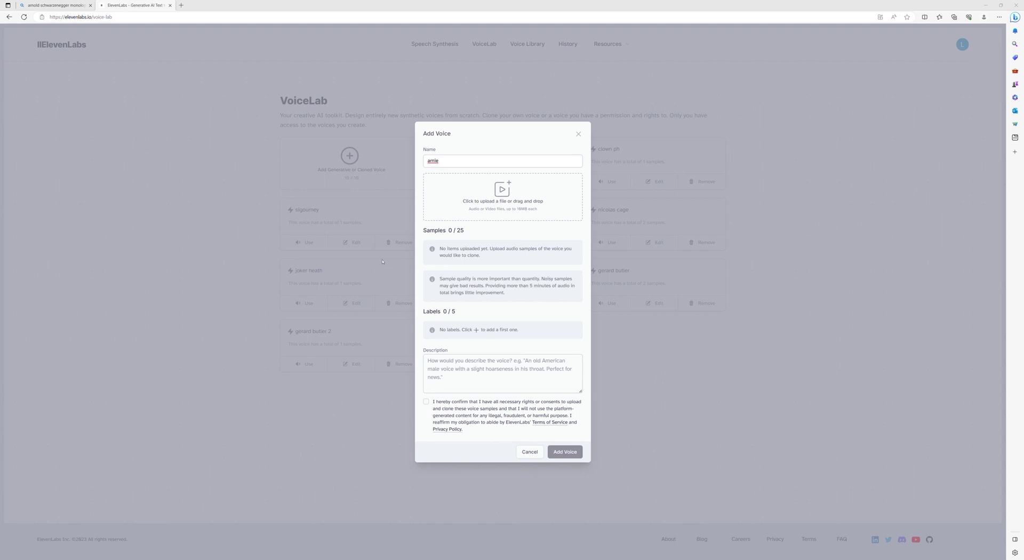
{"action": "left_click_drag", "start_coordinate": [358, 257], "coordinate": [490, 195]}
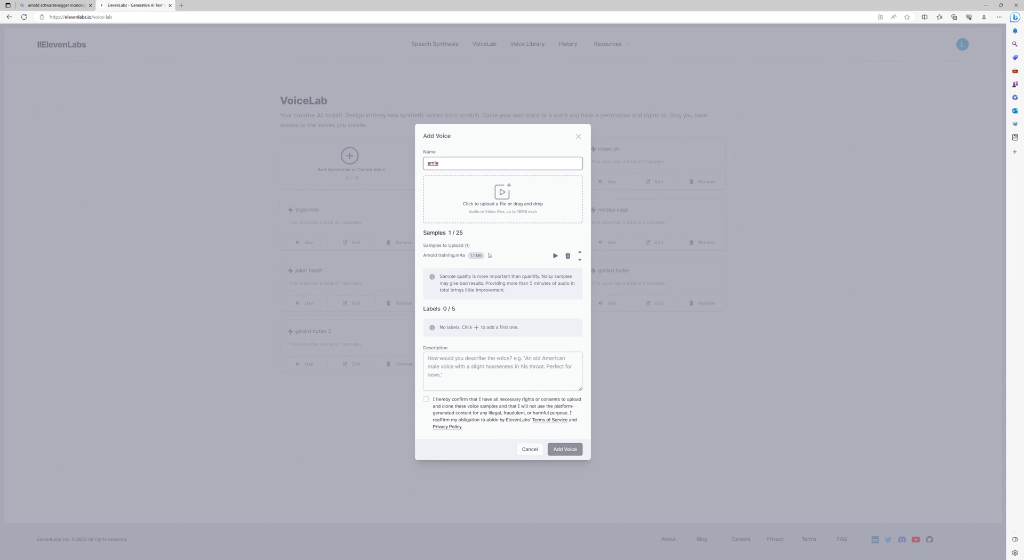
{"action": "left_click", "coordinate": [425, 399]}
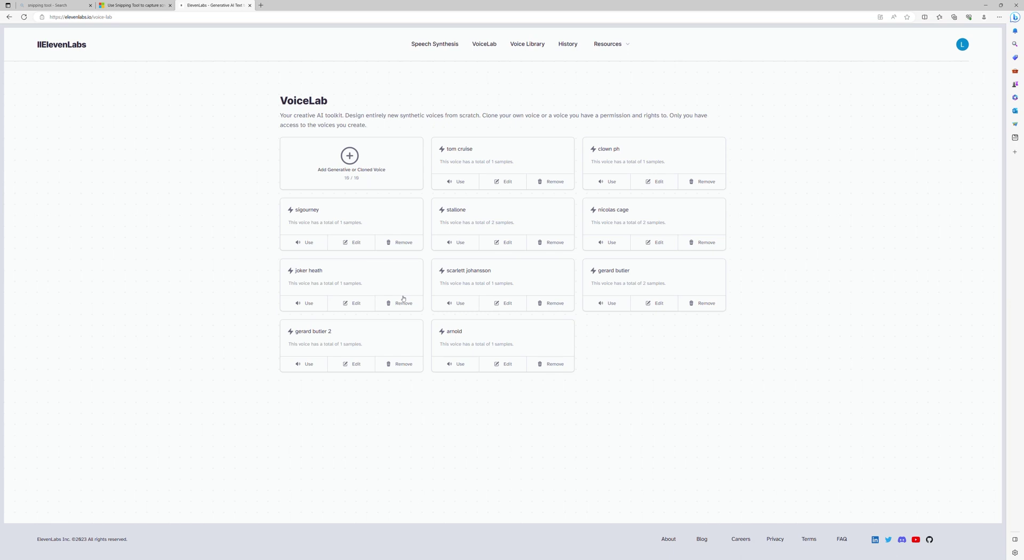
Step: Voice 'get to the choppa' with the arnold clone, then regenerate at 19% Stability
{"action": "left_click", "coordinate": [460, 364]}
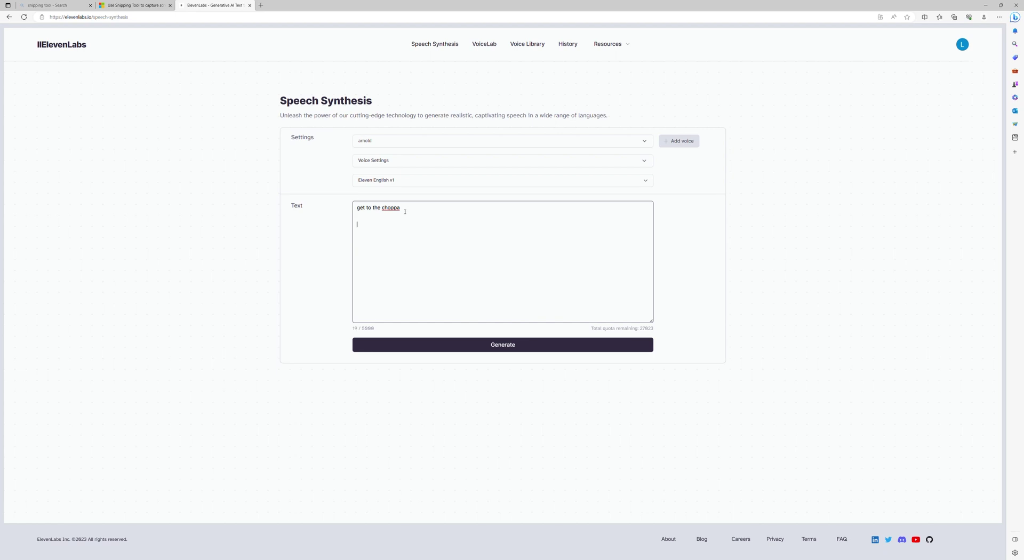
{"action": "left_click", "coordinate": [502, 345]}
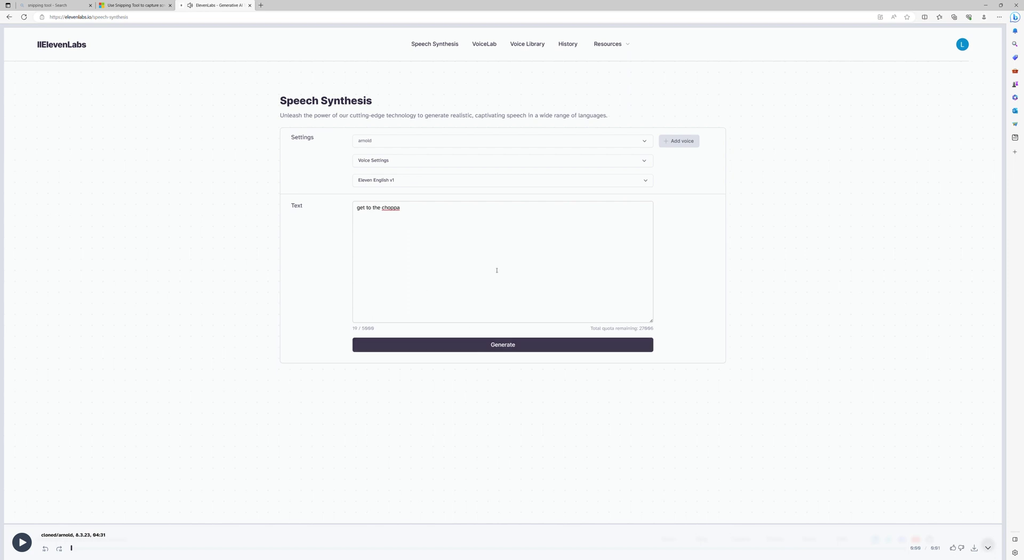
{"action": "left_click", "coordinate": [646, 162]}
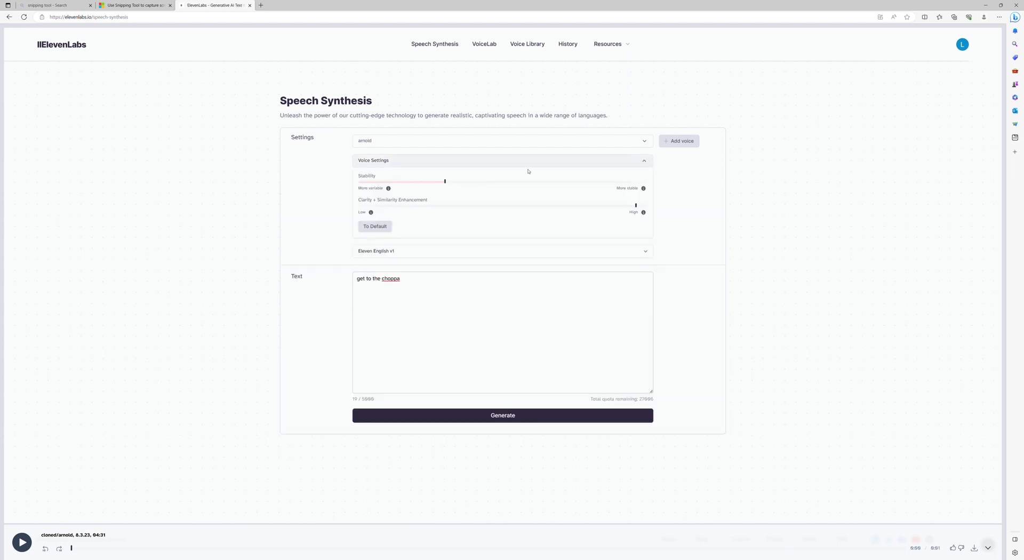
{"action": "left_click_drag", "start_coordinate": [445, 182], "coordinate": [392, 183]}
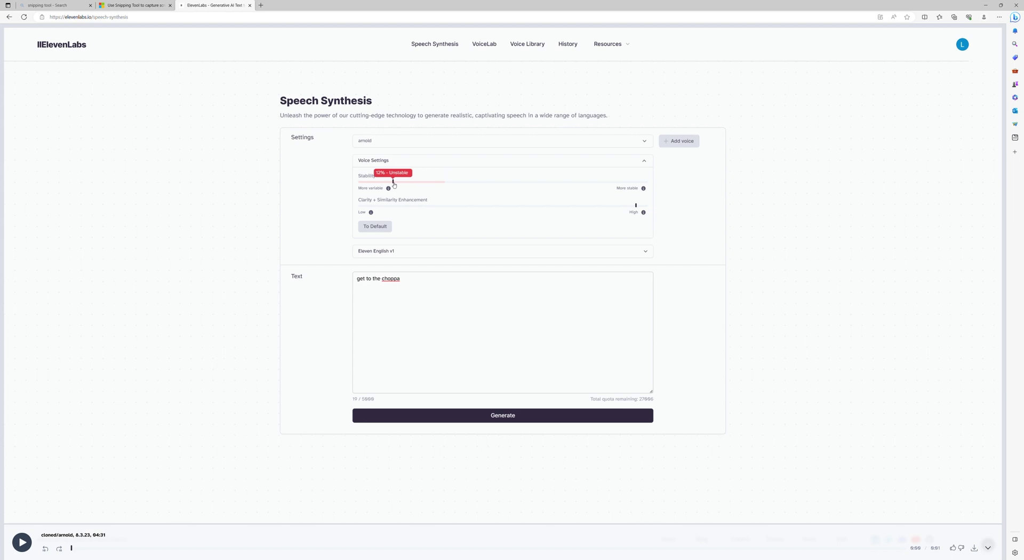
{"action": "left_click", "coordinate": [493, 415]}
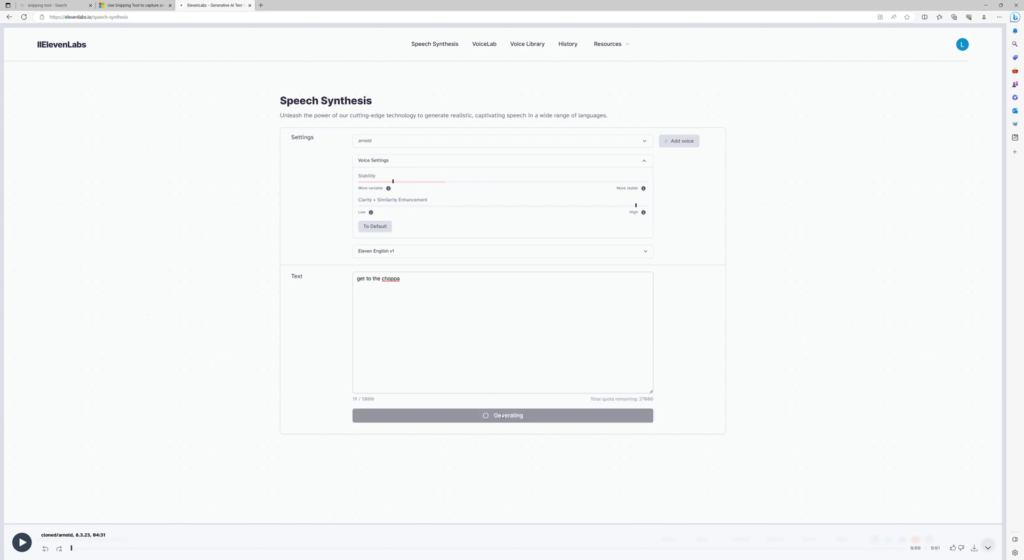
Step: Regenerate the line with Stability raised to about 78% or higher, then select the text
{"action": "left_click_drag", "start_coordinate": [393, 182], "coordinate": [633, 191]}
{"action": "left_click", "coordinate": [495, 417]}
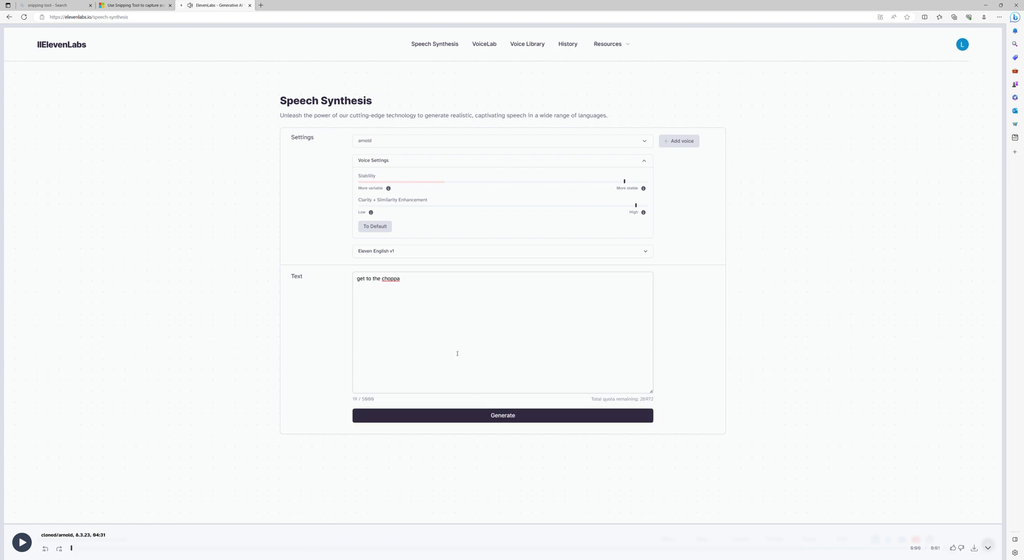
{"action": "left_click_drag", "start_coordinate": [413, 282], "coordinate": [359, 281]}
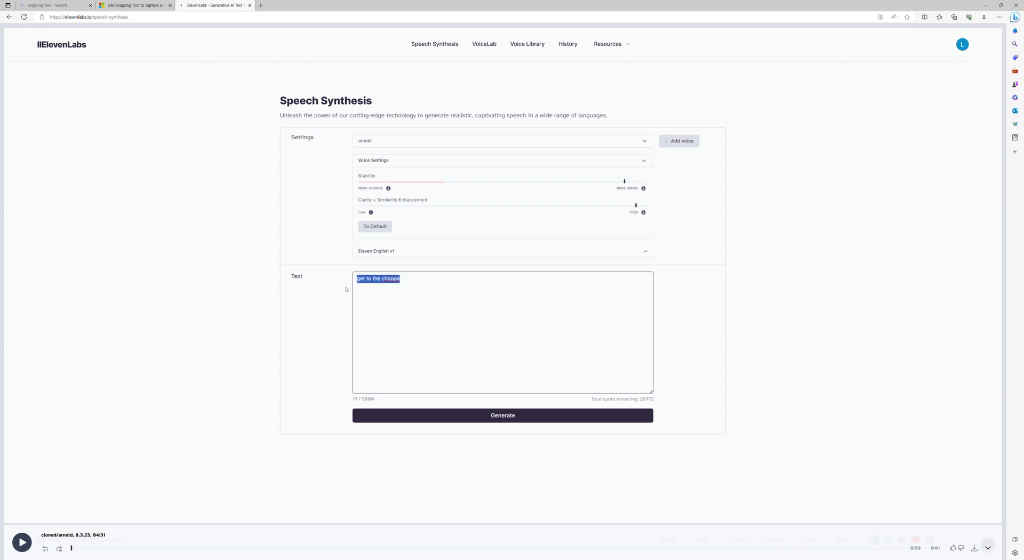
Step: Generate 'I'll be back' takes at high Stability and at about 48% or lower
{"action": "type", "text": "I'll be back"}
{"action": "left_click", "coordinate": [485, 415]}
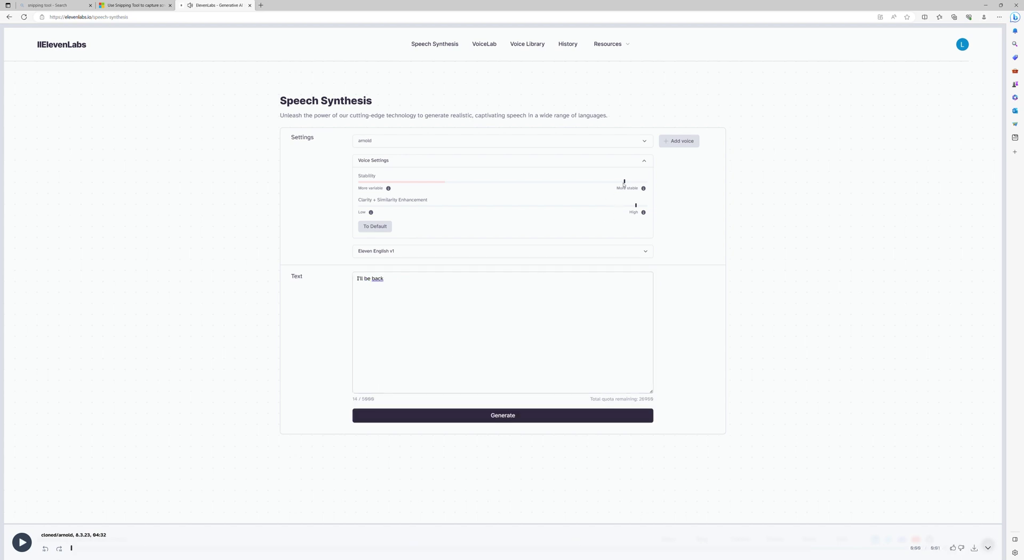
{"action": "left_click_drag", "start_coordinate": [624, 182], "coordinate": [398, 182]}
{"action": "left_click", "coordinate": [502, 415]}
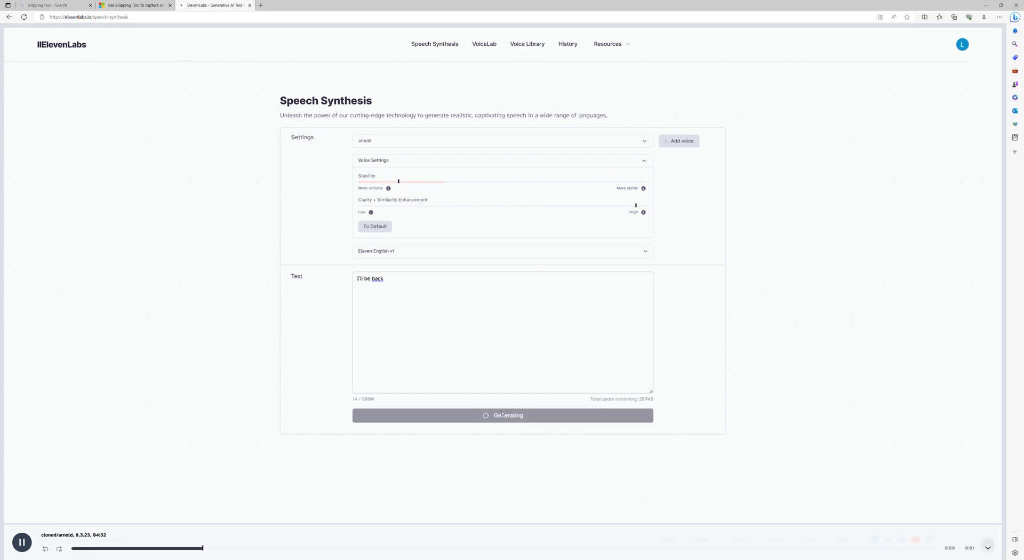
Step: Generate another 'I'll be back' take at mid Stability and view the History page
{"action": "left_click_drag", "start_coordinate": [398, 182], "coordinate": [491, 182]}
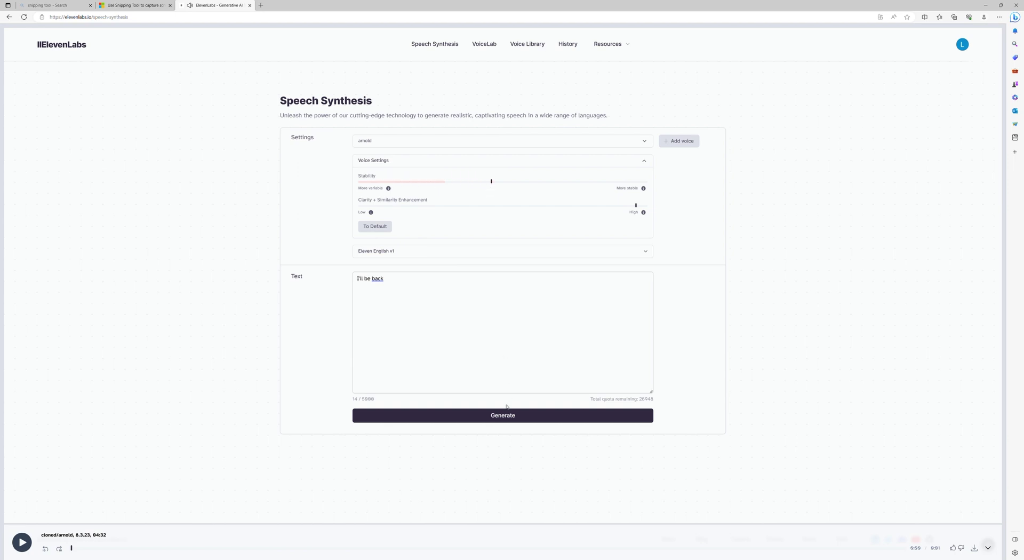
{"action": "left_click", "coordinate": [508, 415]}
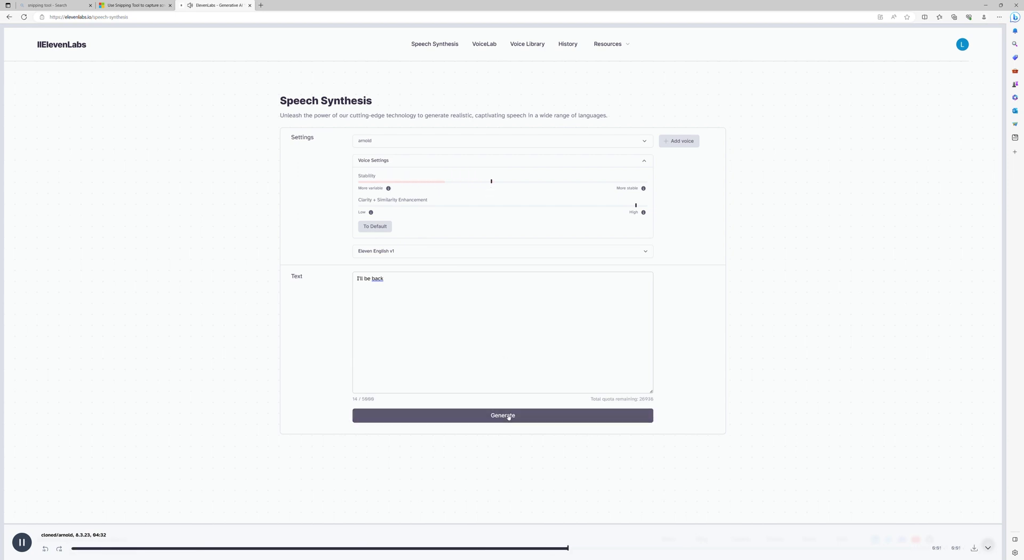
{"action": "left_click", "coordinate": [567, 45]}
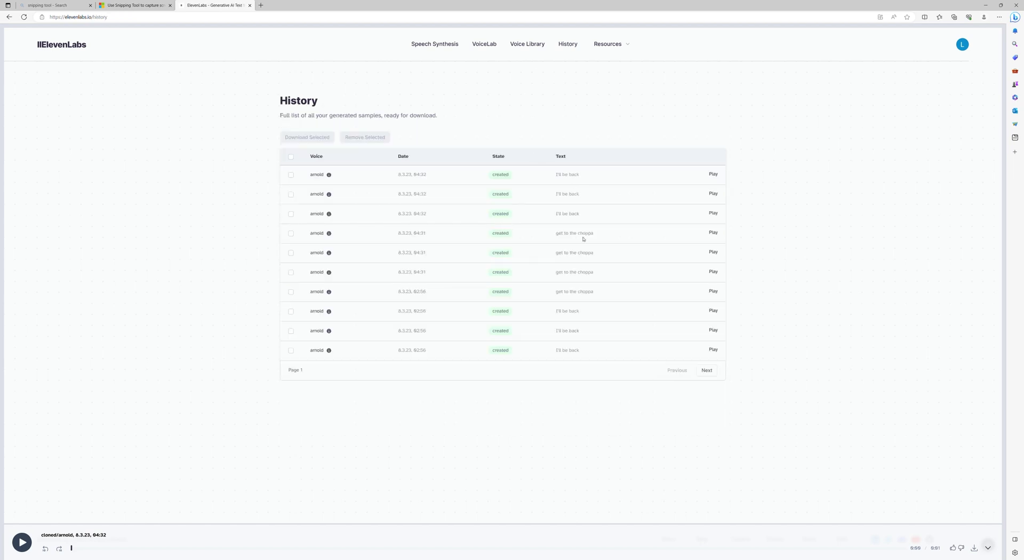
Step: Audition the three newest 'I'll be back' samples in History
{"action": "left_click_drag", "start_coordinate": [479, 233], "coordinate": [580, 272]}
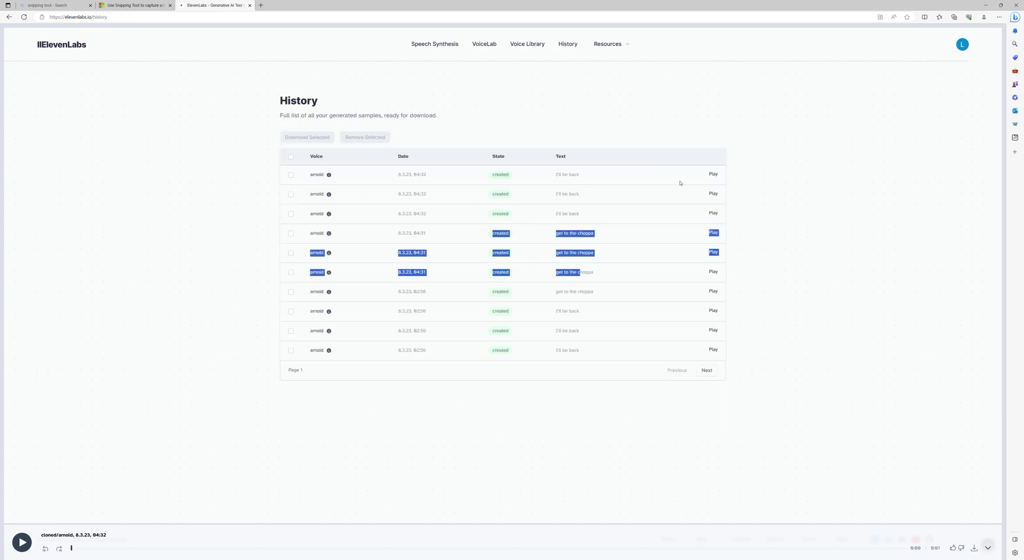
{"action": "left_click", "coordinate": [741, 178]}
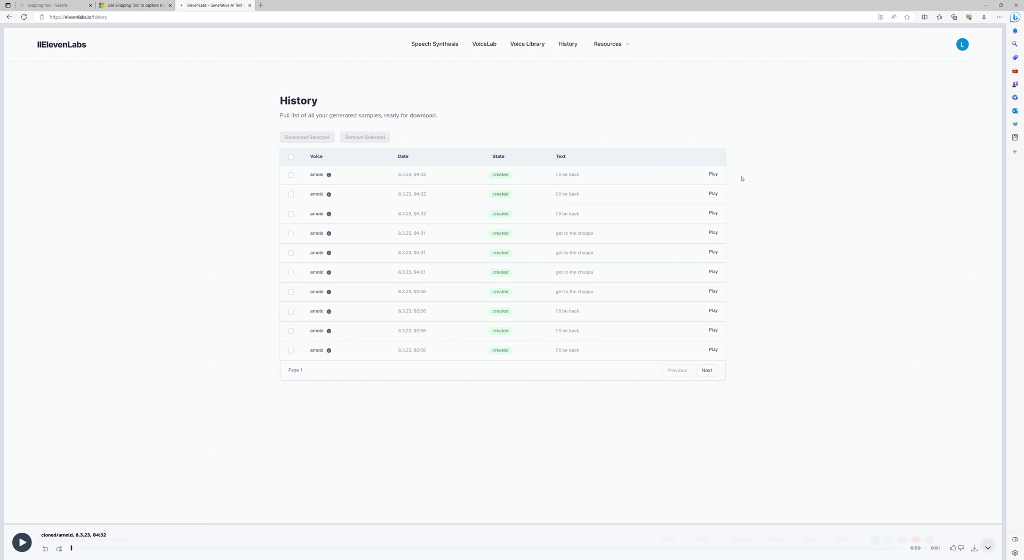
{"action": "left_click", "coordinate": [291, 175]}
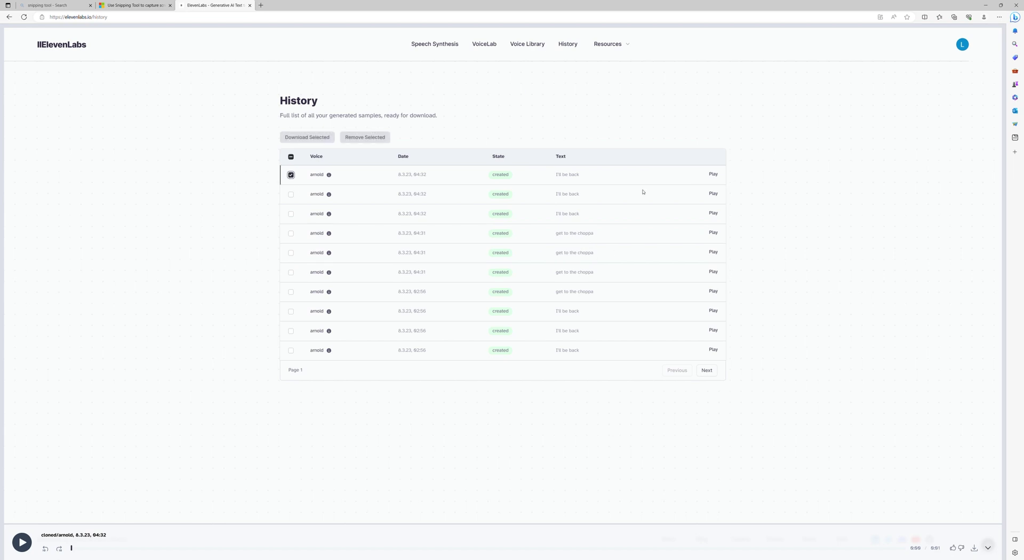
{"action": "left_click", "coordinate": [712, 174]}
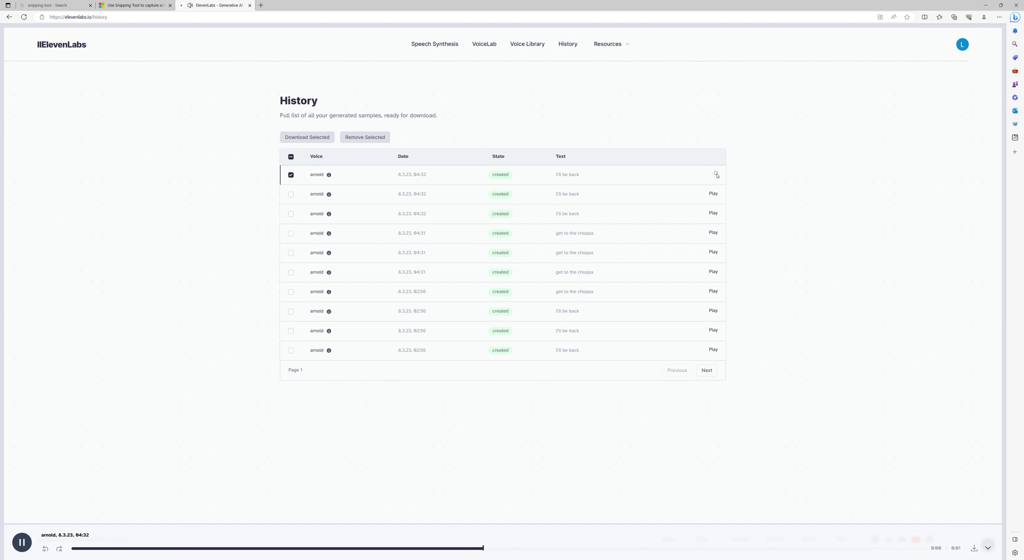
{"action": "left_click", "coordinate": [291, 176]}
{"action": "left_click", "coordinate": [713, 194]}
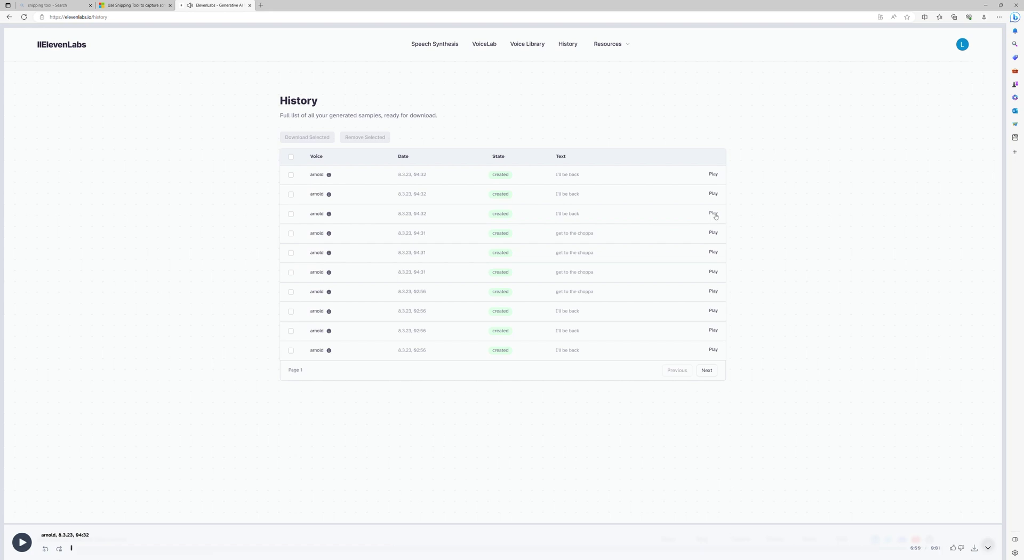
{"action": "left_click", "coordinate": [715, 215]}
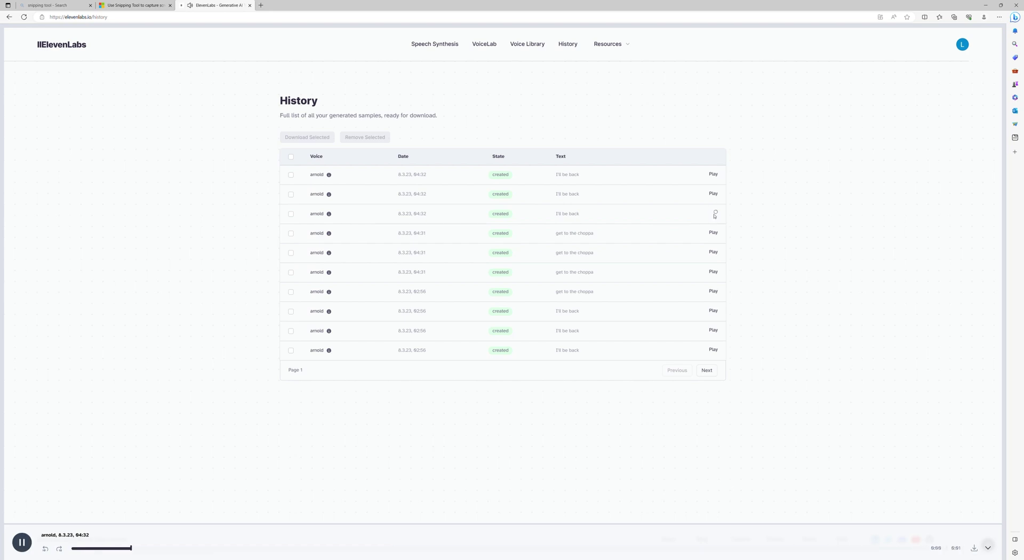
Step: Download the third 'I'll be back' sample and the latest 'get to the choppa' take
{"action": "left_click", "coordinate": [291, 215]}
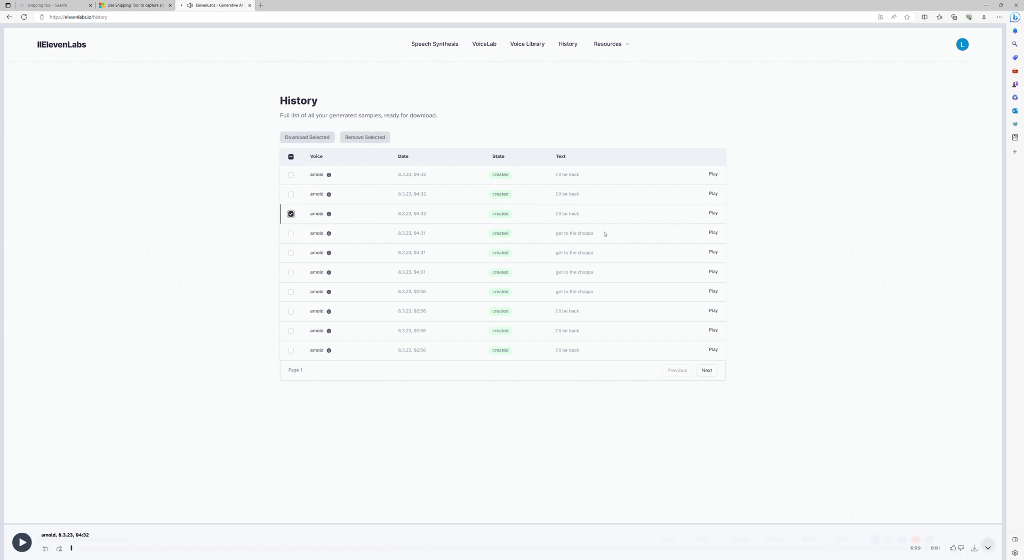
{"action": "left_click", "coordinate": [713, 233]}
{"action": "left_click", "coordinate": [290, 233]}
{"action": "left_click", "coordinate": [302, 138]}
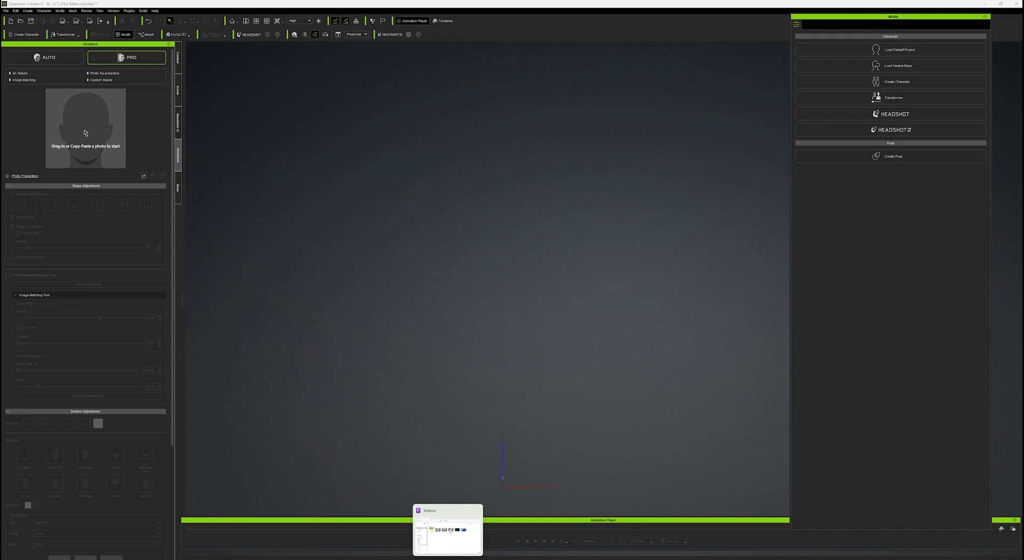
Step: Open arnold.jpeg from the Pictures > arnold folder in File Explorer
{"action": "left_click", "coordinate": [447, 558]}
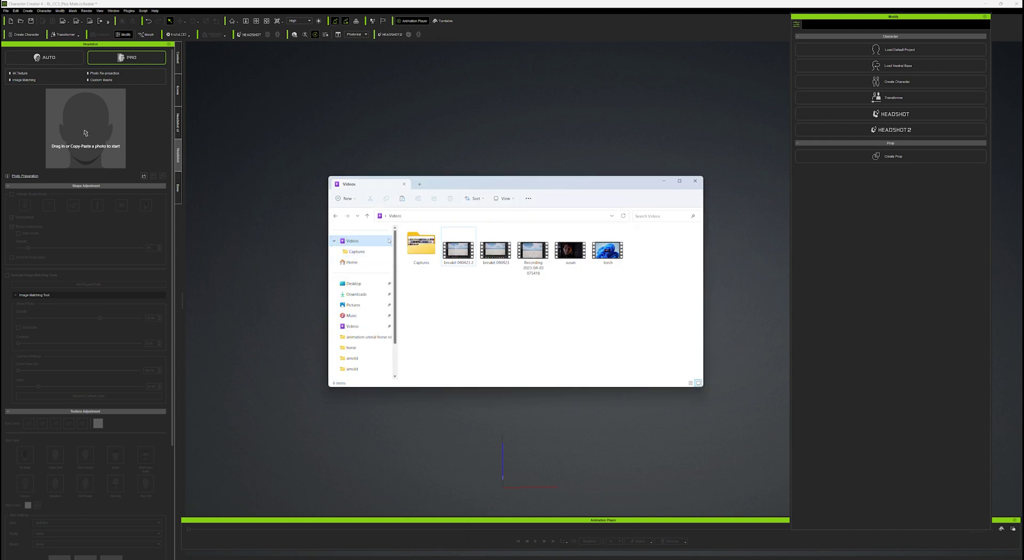
{"action": "left_click", "coordinate": [367, 216]}
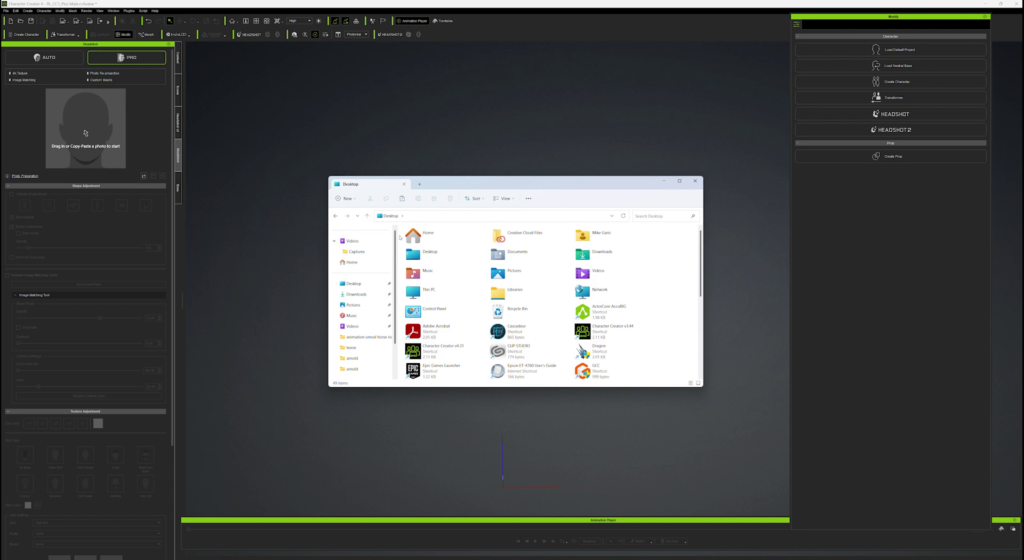
{"action": "left_click", "coordinate": [498, 272]}
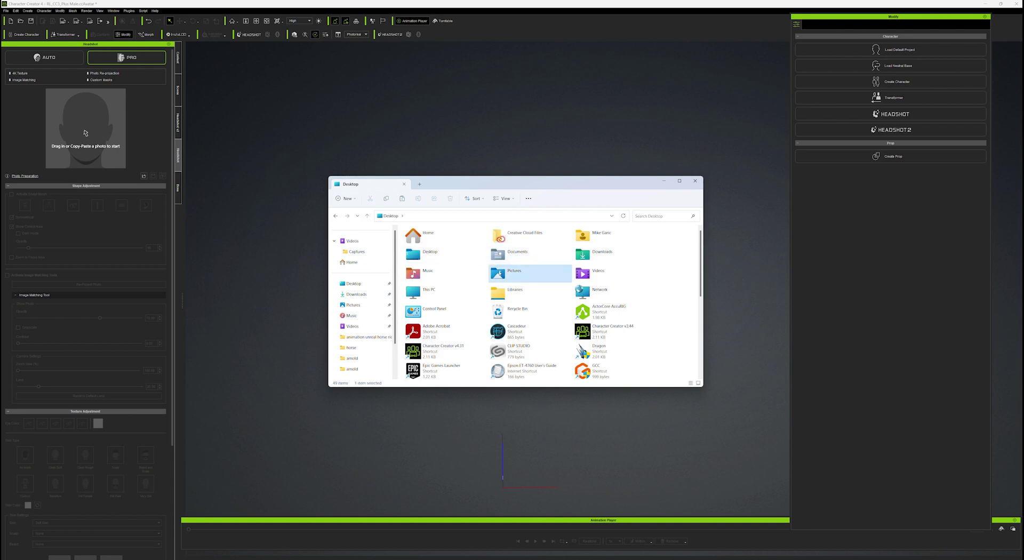
{"action": "double_click", "coordinate": [498, 273]}
{"action": "double_click", "coordinate": [416, 244]}
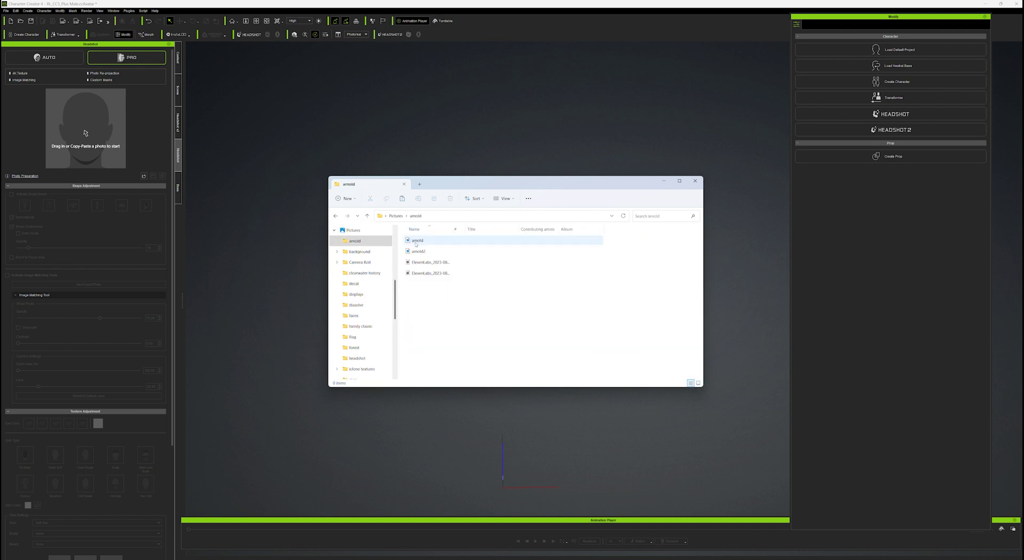
{"action": "left_click", "coordinate": [416, 240]}
{"action": "double_click", "coordinate": [417, 240]}
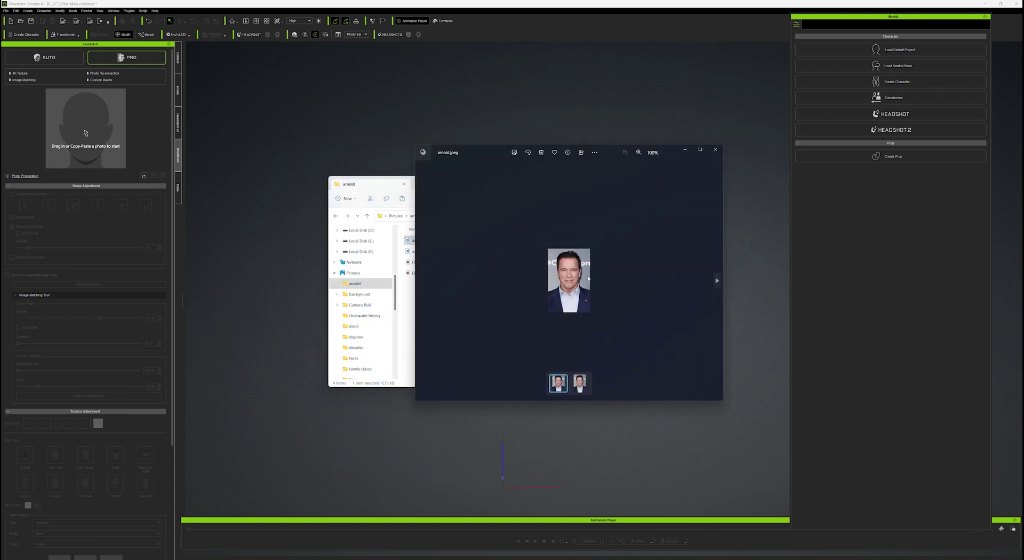
Step: Load the photo into the Headshot generator, then close Photos and Explorer
{"action": "left_click_drag", "start_coordinate": [570, 278], "coordinate": [103, 143]}
{"action": "left_click", "coordinate": [715, 150]}
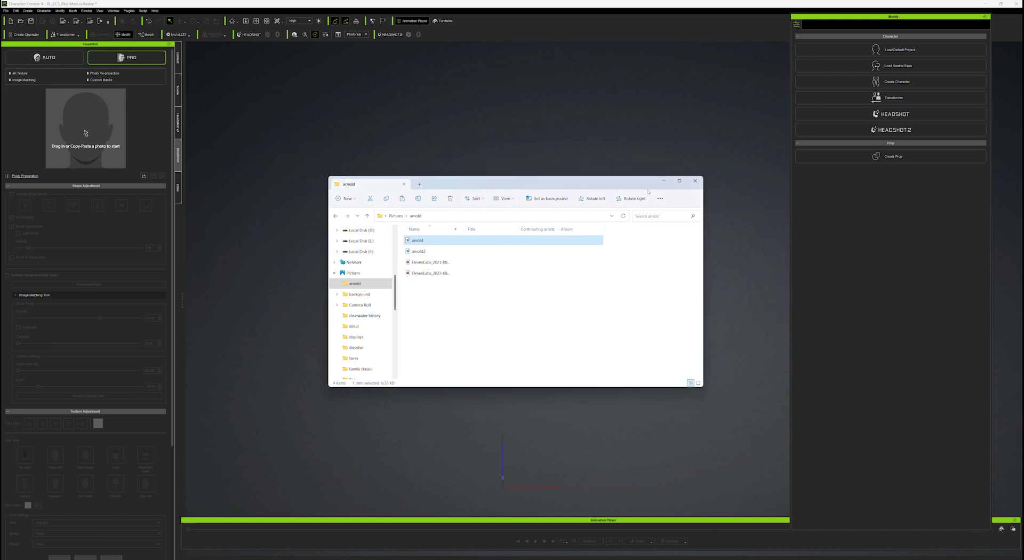
{"action": "left_click", "coordinate": [695, 181]}
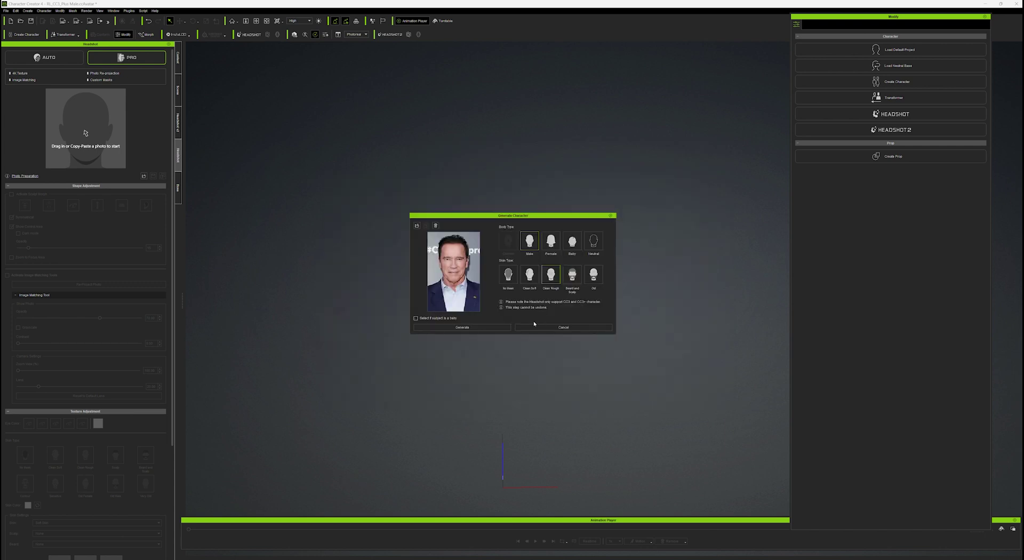
Step: Generate the character's head from the arnold portrait photo
{"action": "left_click", "coordinate": [461, 327]}
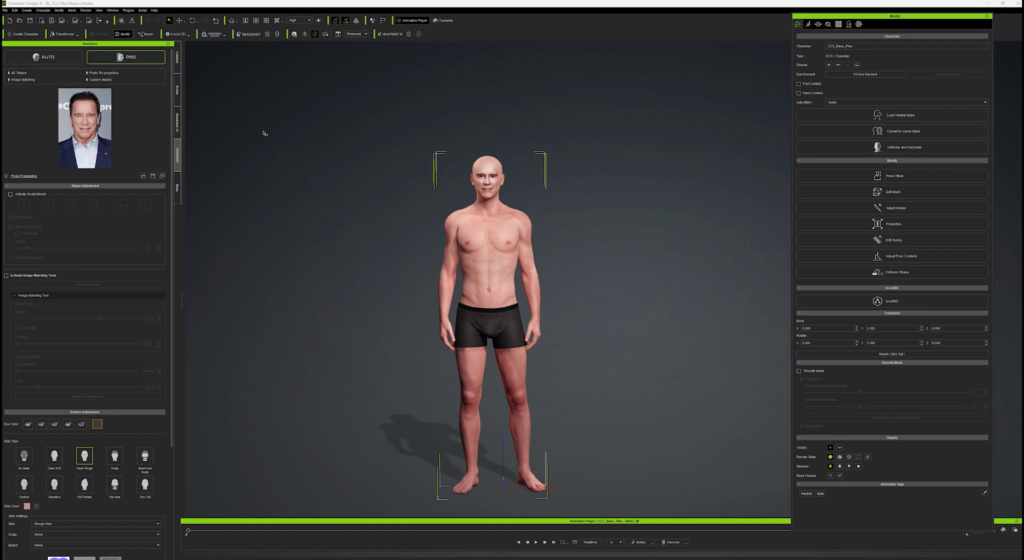
Step: Give the character Short blowback hair and Boots_E boots from the Stylings pack
{"action": "left_click", "coordinate": [179, 62]}
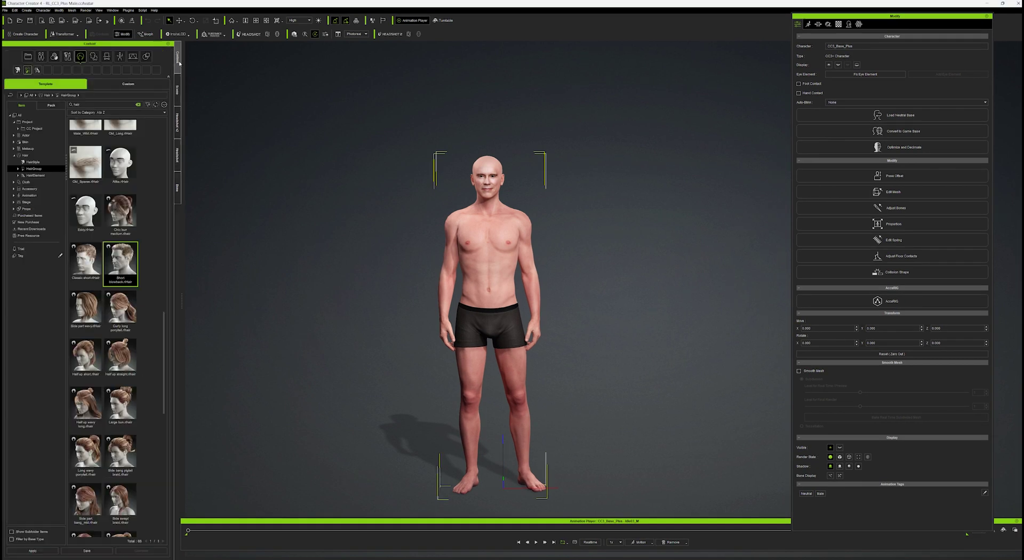
{"action": "double_click", "coordinate": [121, 261]}
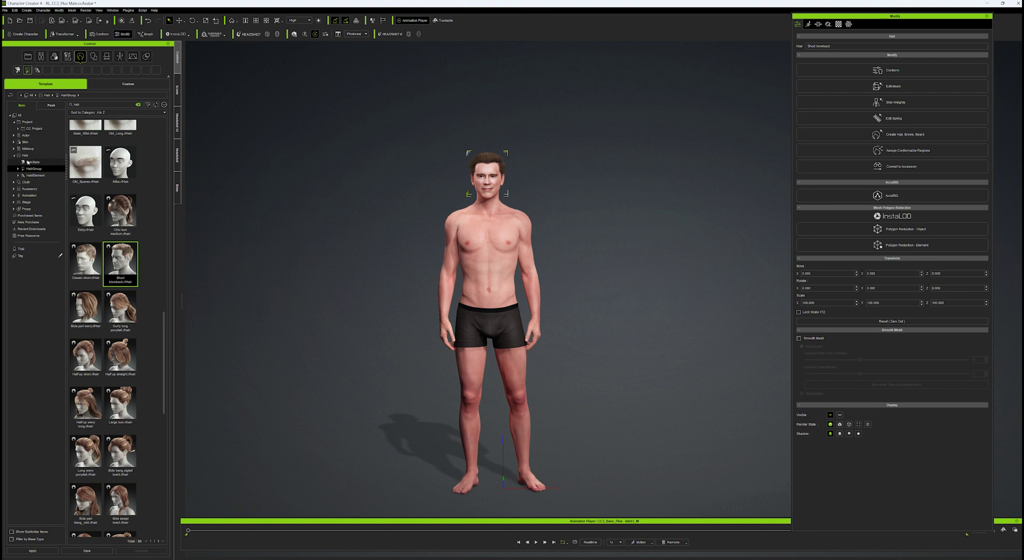
{"action": "left_click", "coordinate": [27, 183]}
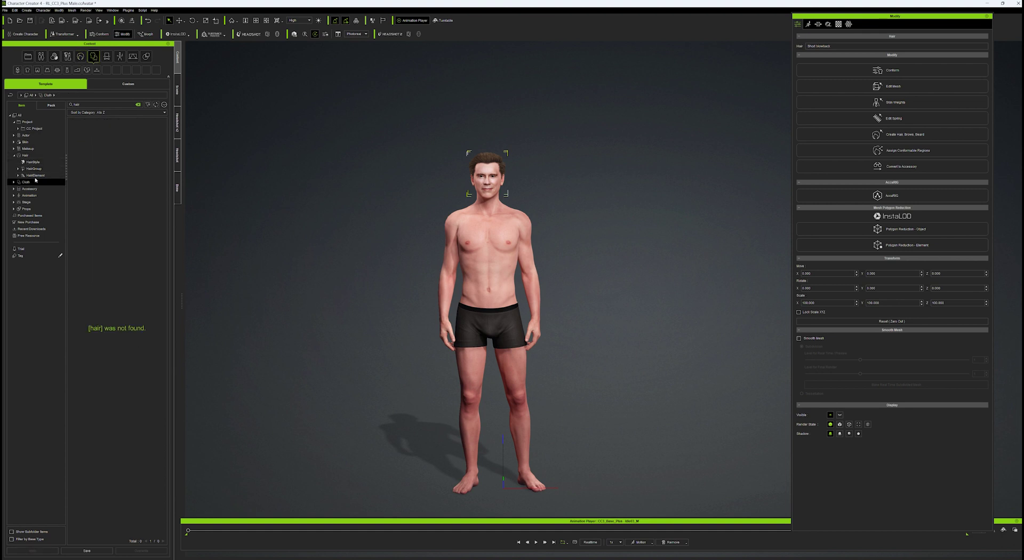
{"action": "left_click", "coordinate": [51, 105]}
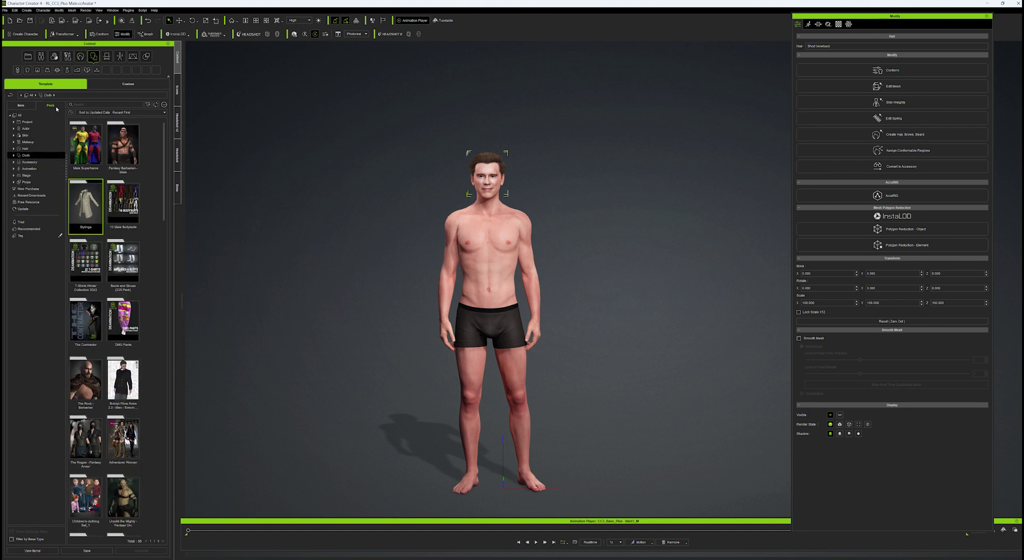
{"action": "double_click", "coordinate": [85, 207]}
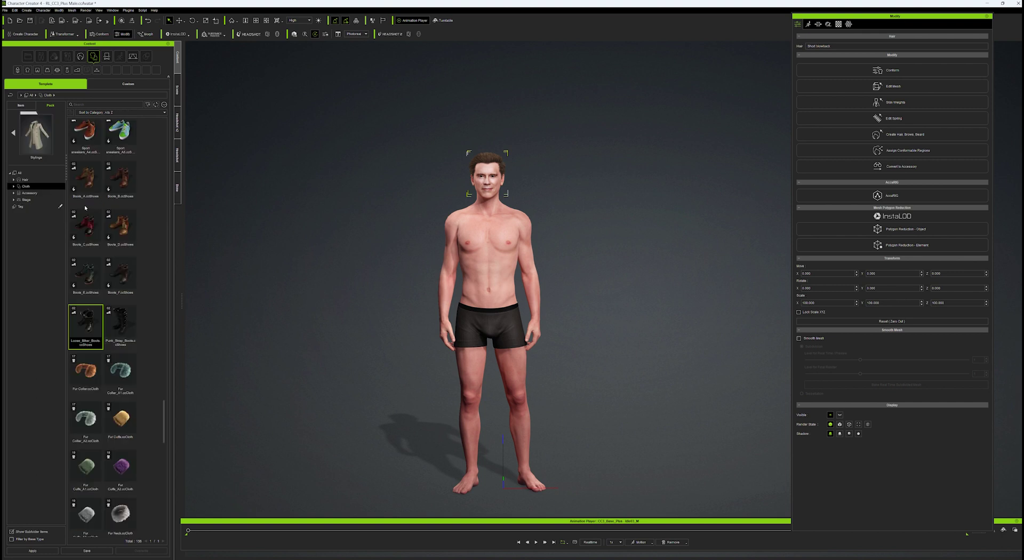
{"action": "double_click", "coordinate": [93, 272]}
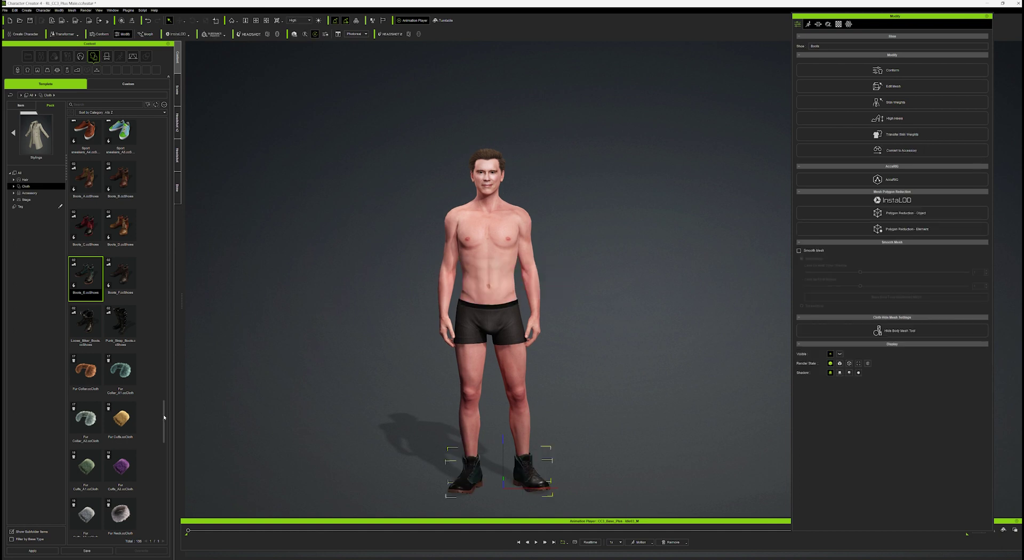
Step: Dress the character in Jeans_Rivets jeans and the Biker Vest
{"action": "left_click_drag", "start_coordinate": [164, 415], "coordinate": [168, 310]}
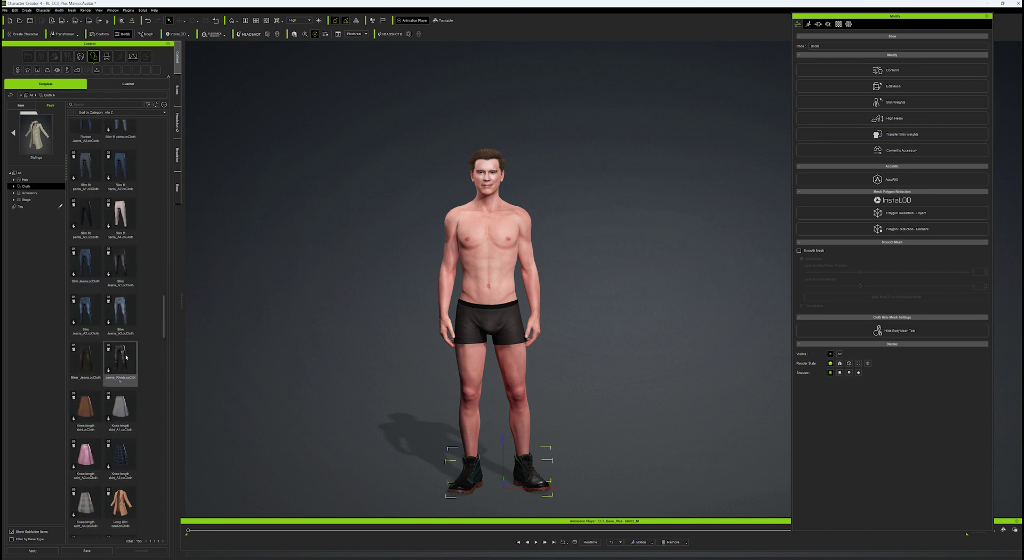
{"action": "double_click", "coordinate": [126, 357]}
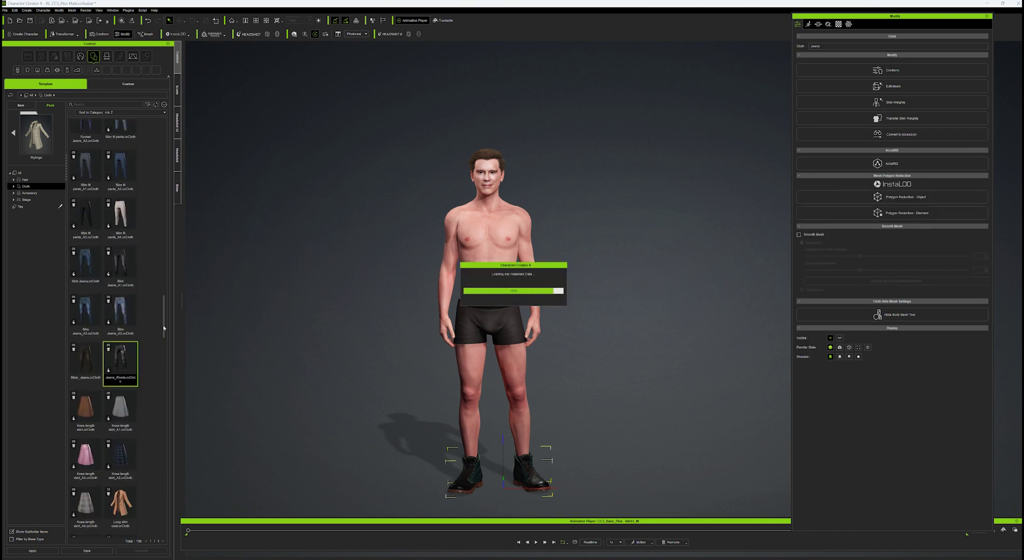
{"action": "scroll", "coordinate": [165, 306], "scroll_direction": "up", "scroll_amount": 3}
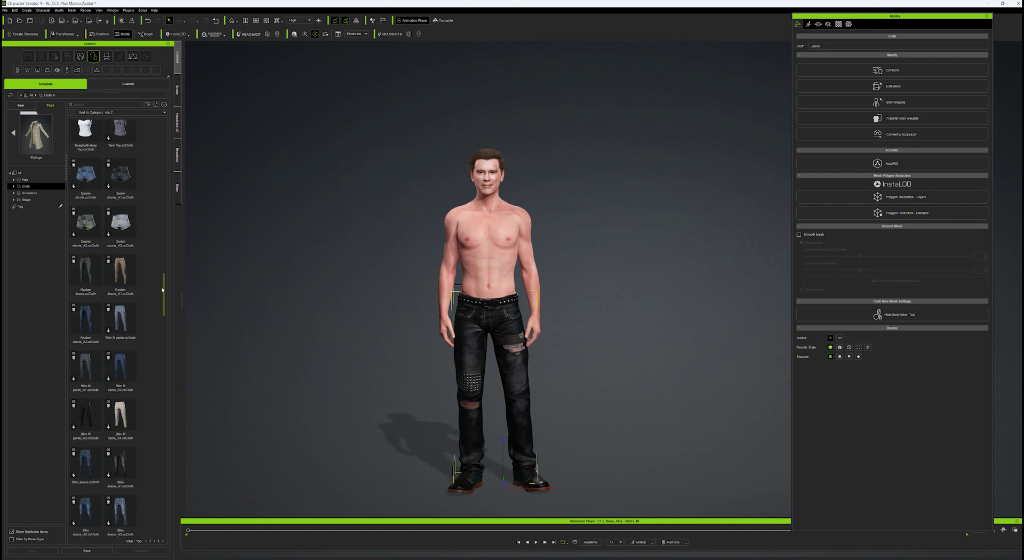
{"action": "left_click_drag", "start_coordinate": [164, 290], "coordinate": [164, 256]}
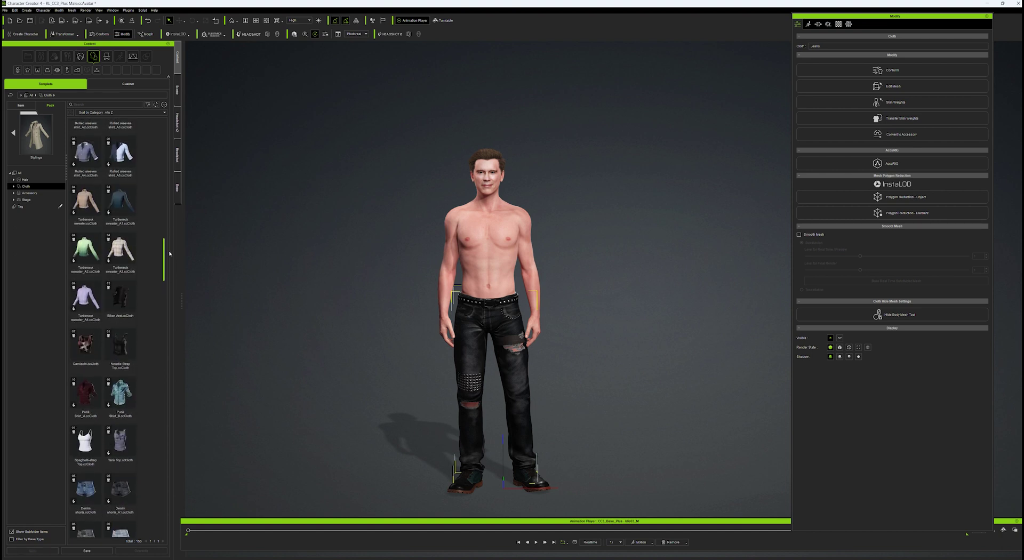
{"action": "double_click", "coordinate": [125, 300]}
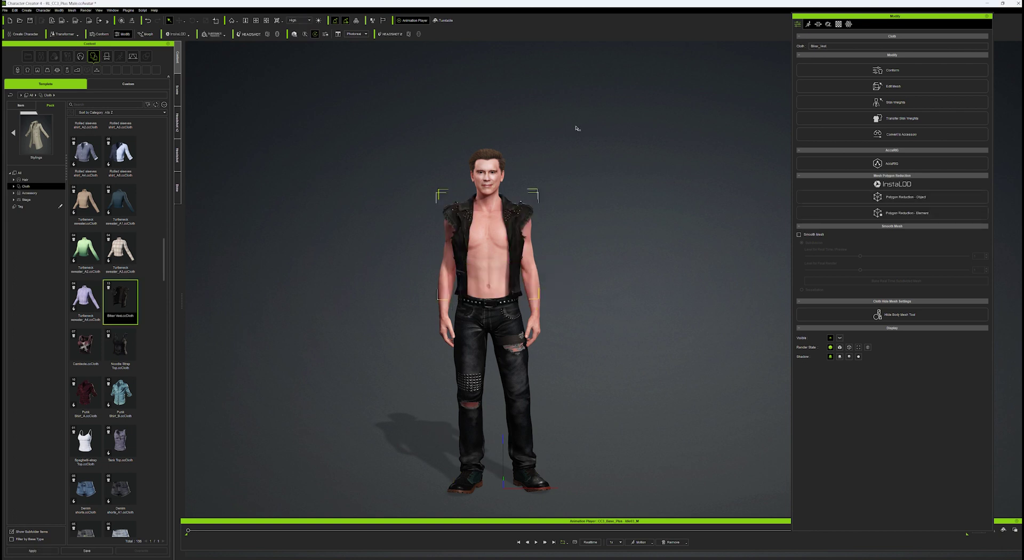
{"action": "left_click", "coordinate": [818, 24]}
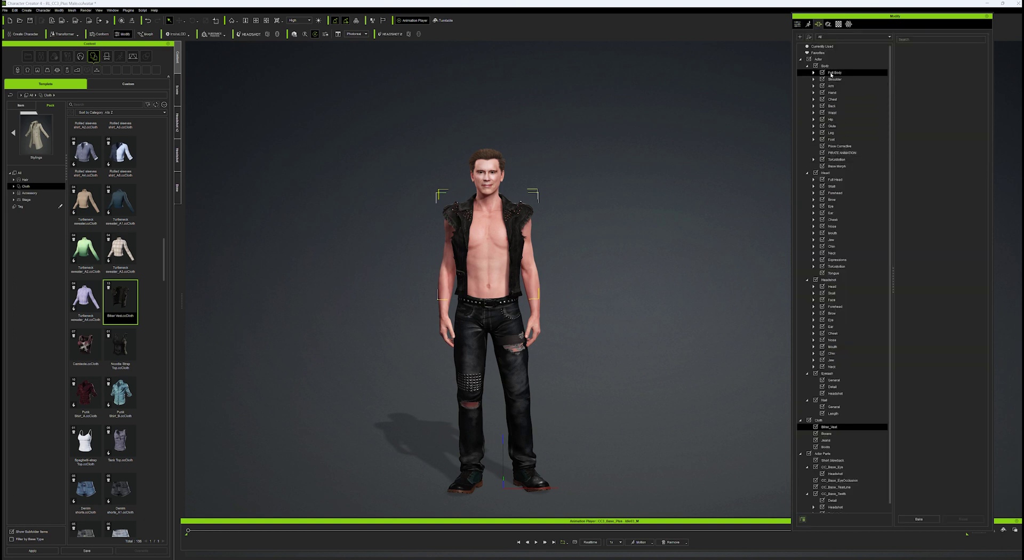
Step: Raise the Full Body 'Body Bodybuilder' morph and send the character to iClone 8
{"action": "left_click", "coordinate": [831, 72]}
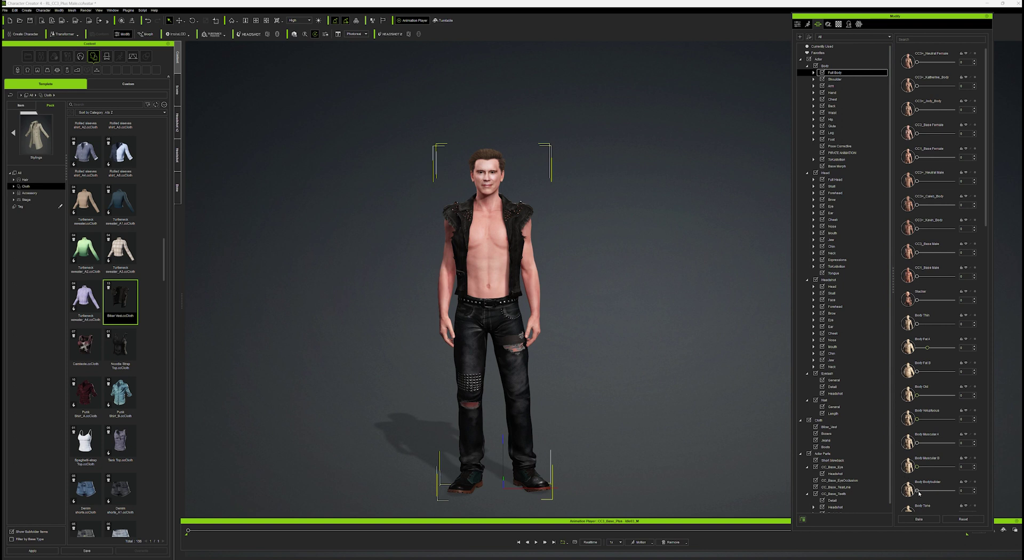
{"action": "left_click_drag", "start_coordinate": [918, 491], "coordinate": [954, 491]}
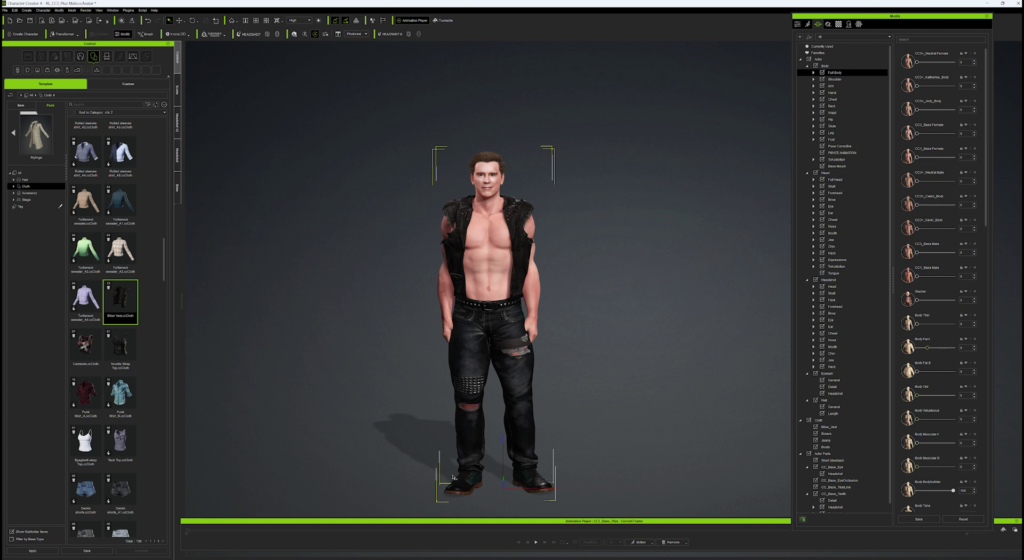
{"action": "left_click", "coordinate": [42, 21]}
{"action": "mouse_move", "coordinate": [521, 559]}
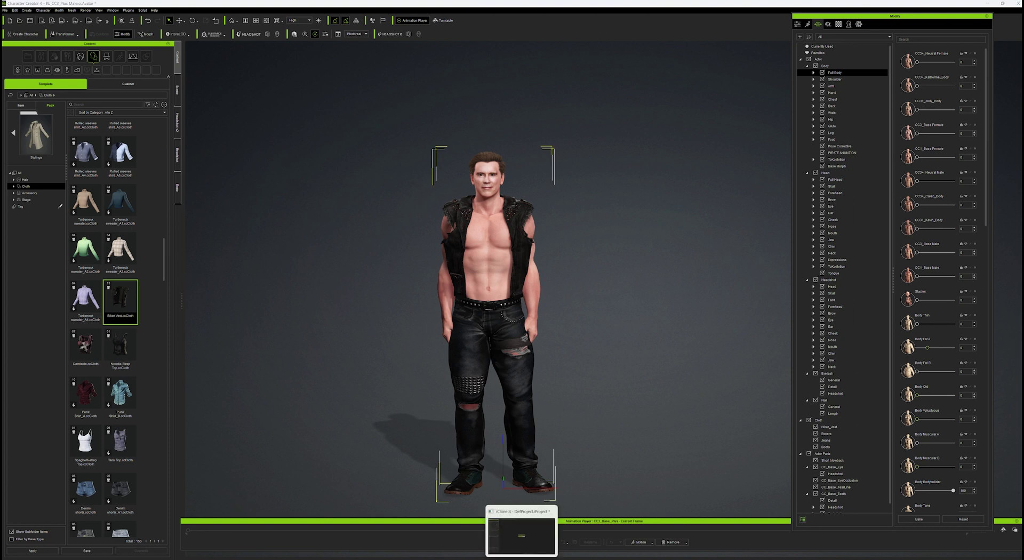
Step: Apply the Idle03_M idle motion to the character in iClone 8 and preview it
{"action": "left_click", "coordinate": [521, 536]}
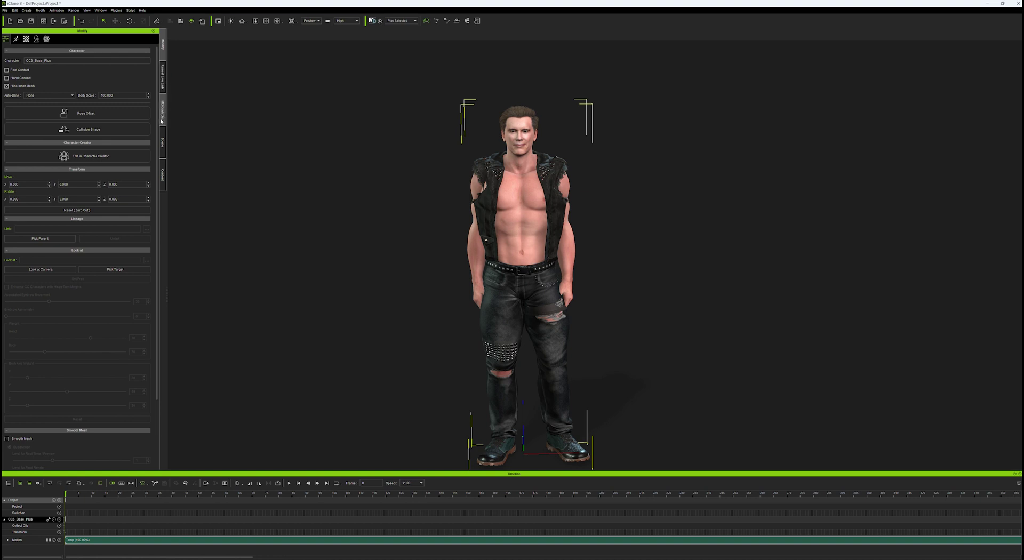
{"action": "left_click", "coordinate": [164, 174]}
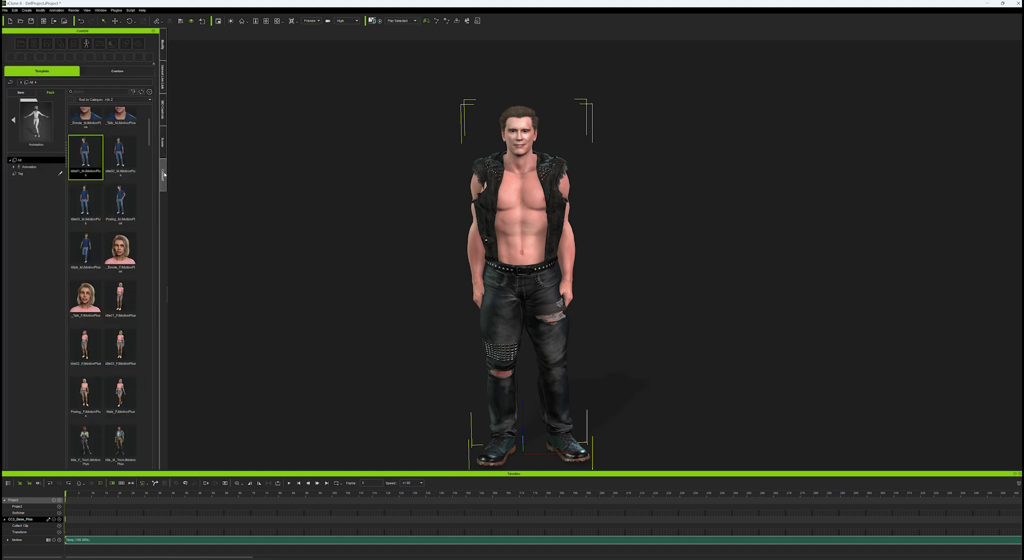
{"action": "double_click", "coordinate": [86, 199]}
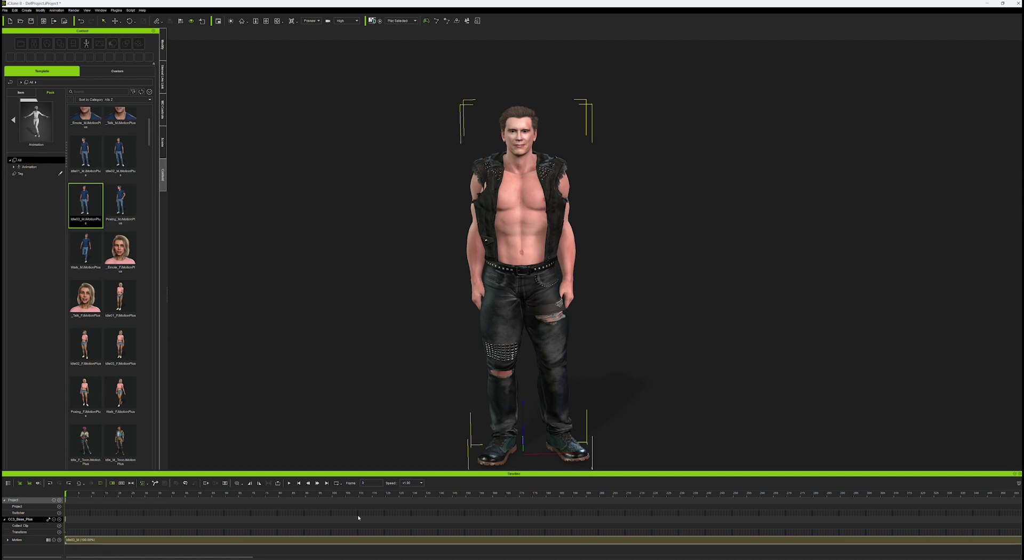
{"action": "left_click", "coordinate": [289, 483]}
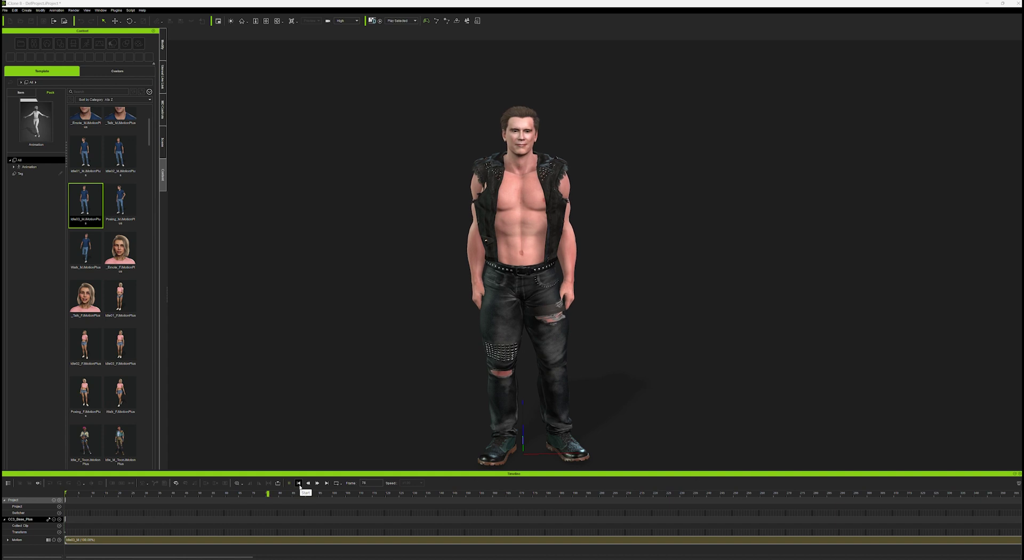
{"action": "left_click", "coordinate": [299, 483]}
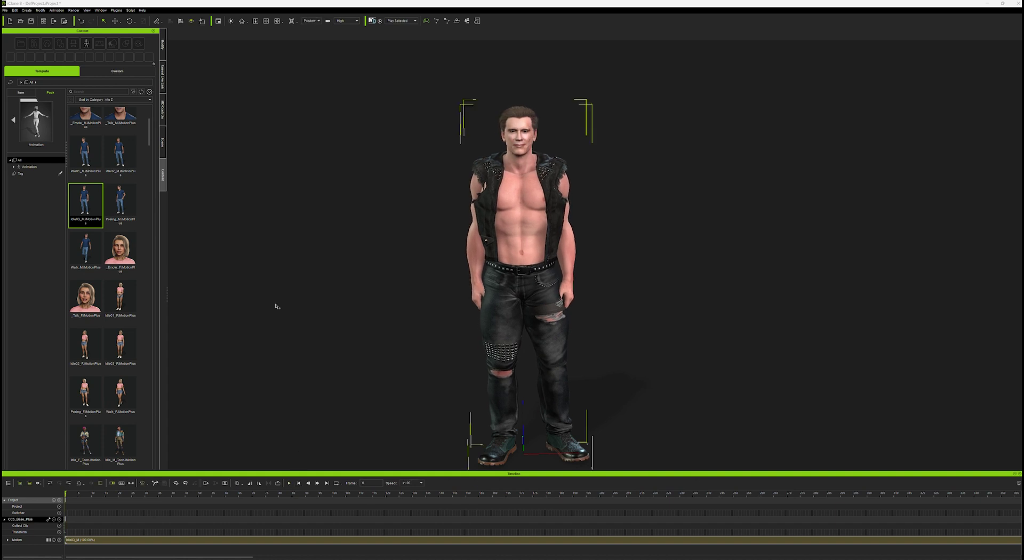
{"action": "left_click", "coordinate": [164, 51]}
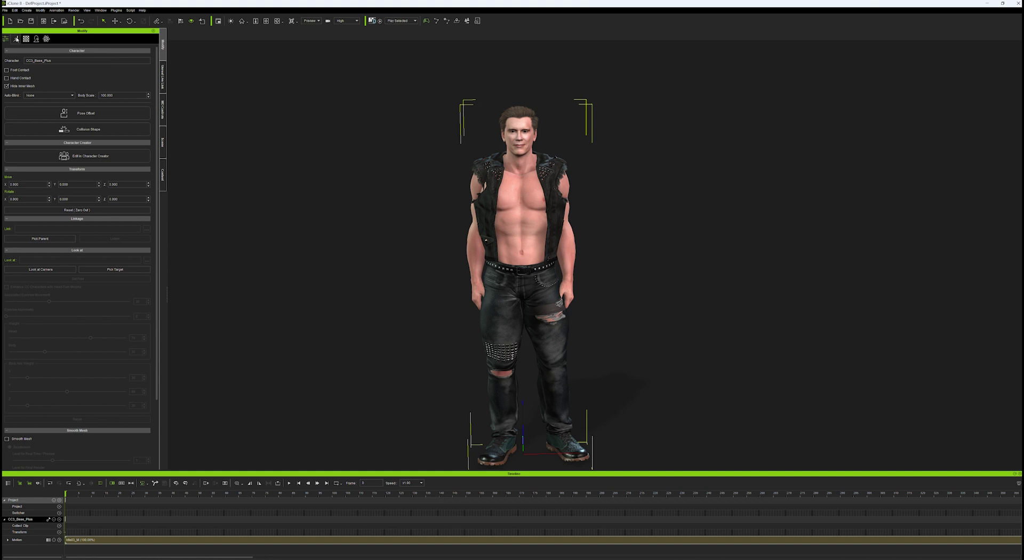
{"action": "left_click", "coordinate": [17, 39]}
Step: Rotate the right and left shoulders outward in Edit Motion Layer, then close it
{"action": "left_click", "coordinate": [80, 100]}
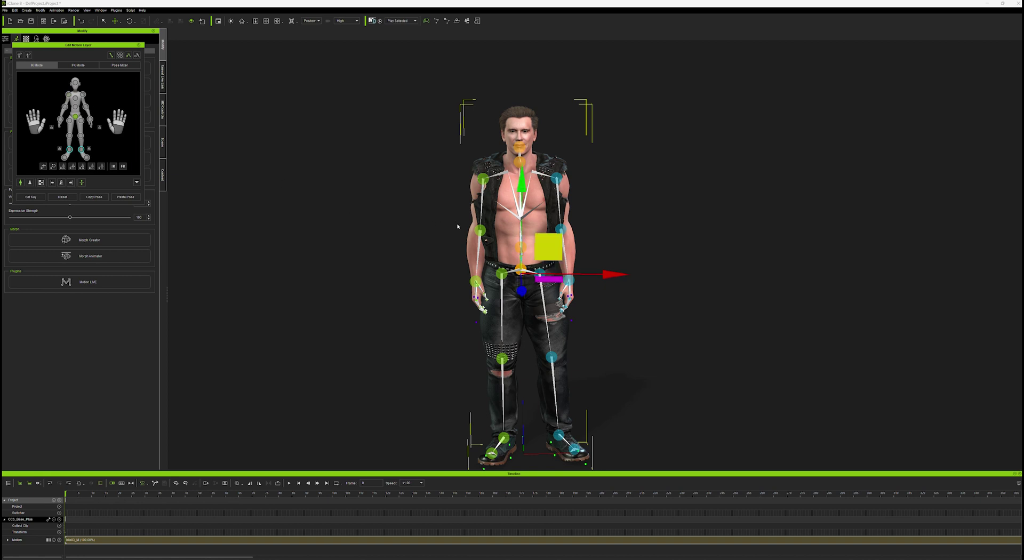
{"action": "left_click", "coordinate": [69, 94]}
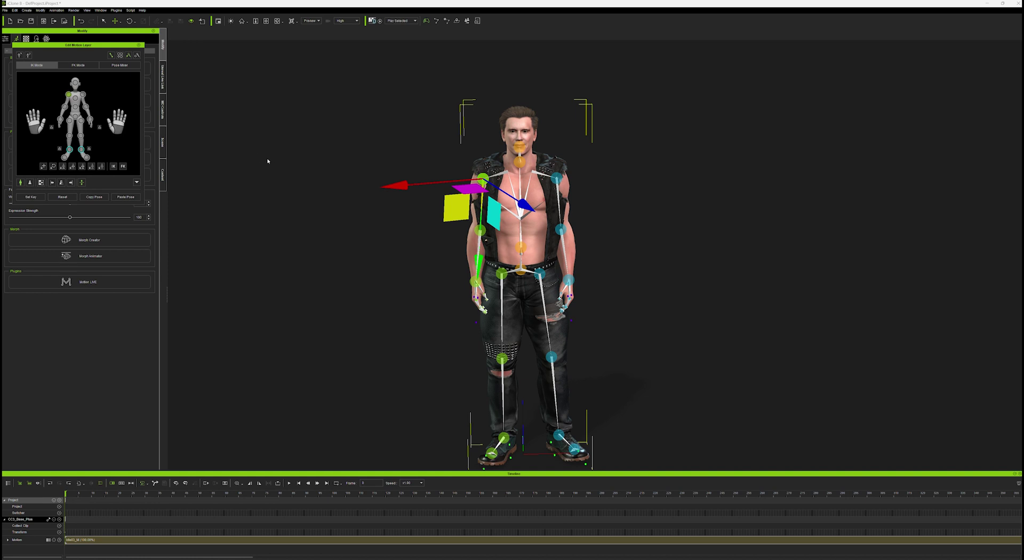
{"action": "key", "text": "e"}
{"action": "left_click_drag", "start_coordinate": [410, 218], "coordinate": [406, 218]}
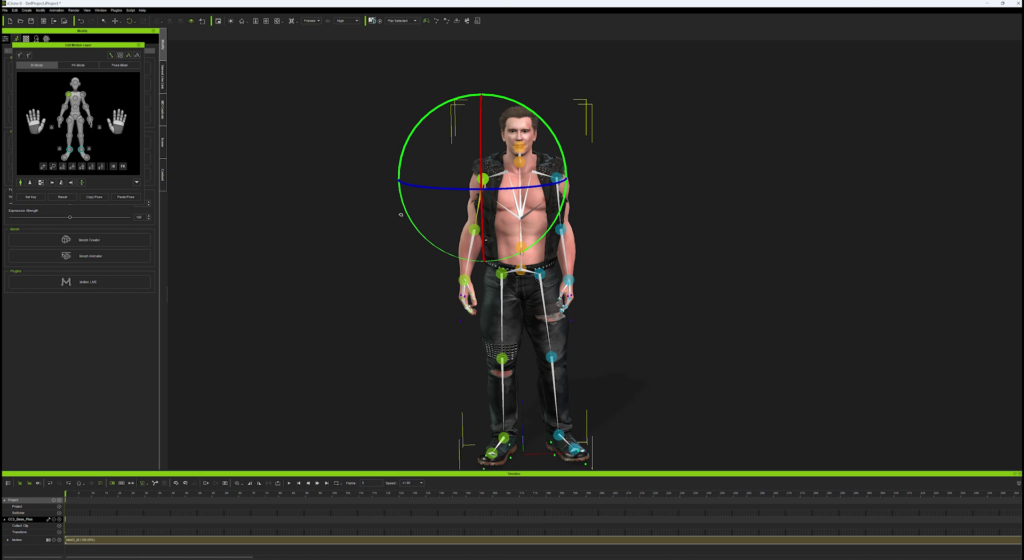
{"action": "left_click", "coordinate": [83, 94]}
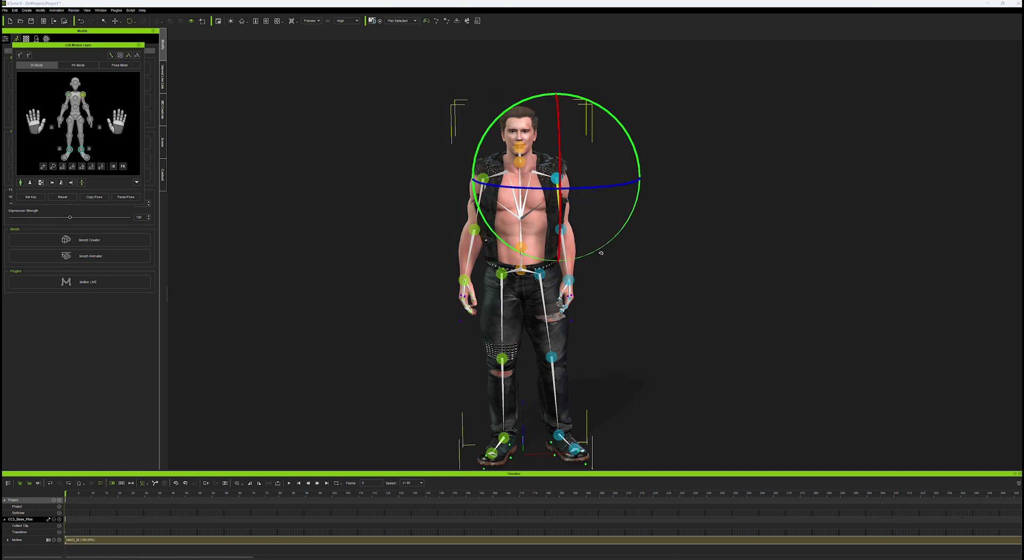
{"action": "left_click_drag", "start_coordinate": [600, 252], "coordinate": [598, 249]}
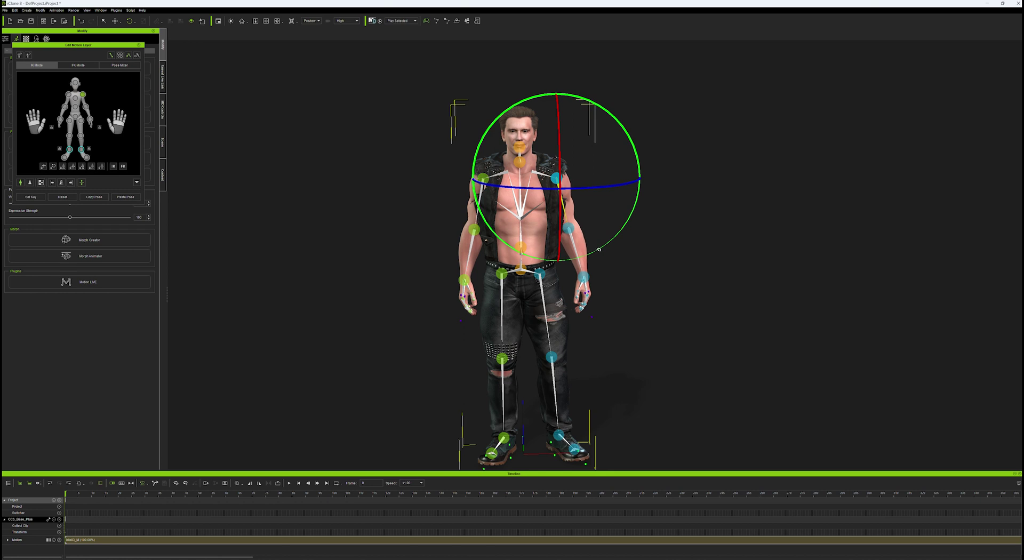
{"action": "left_click", "coordinate": [138, 46]}
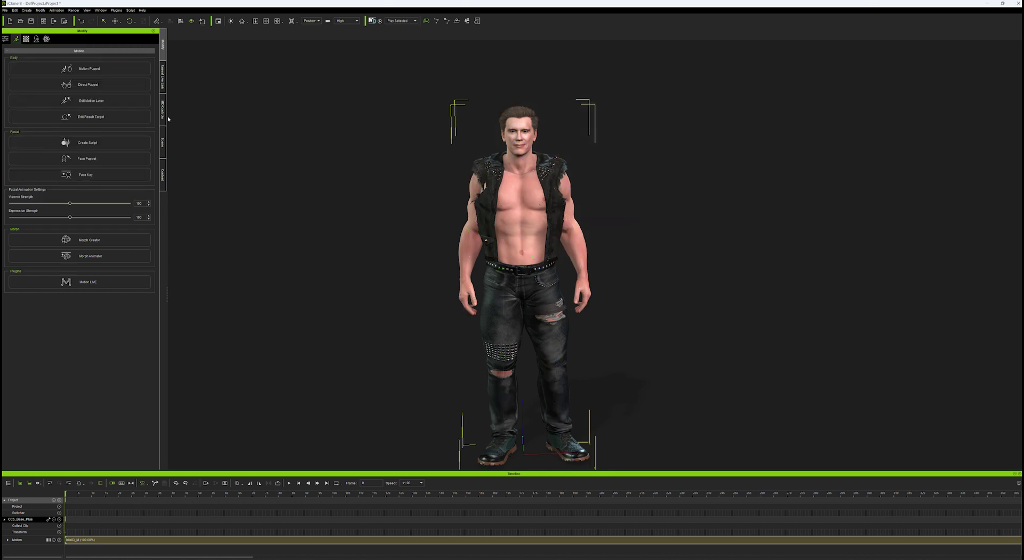
Step: Preview the pose playback, then set the Face Key expression style to 03-Angry
{"action": "left_click", "coordinate": [289, 482]}
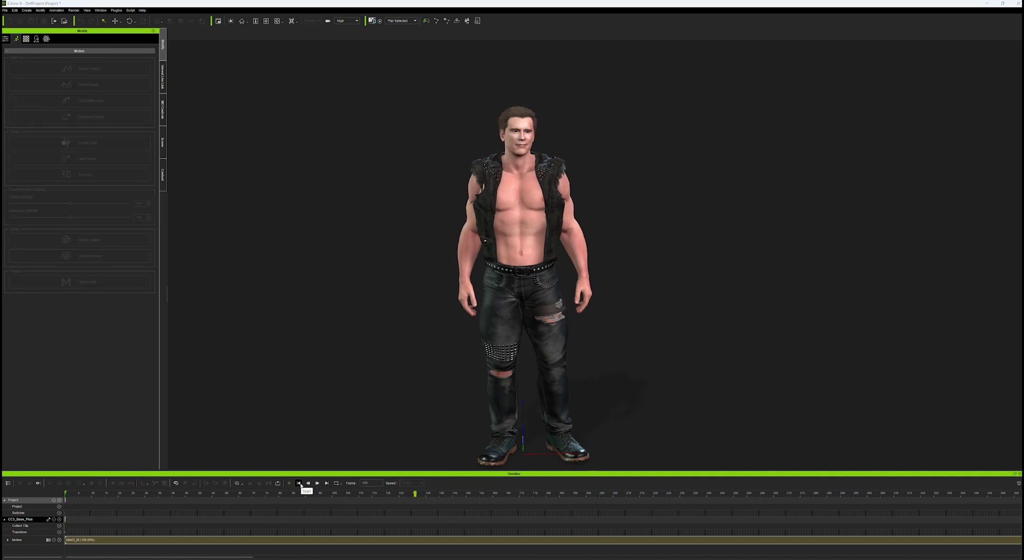
{"action": "left_click", "coordinate": [299, 483]}
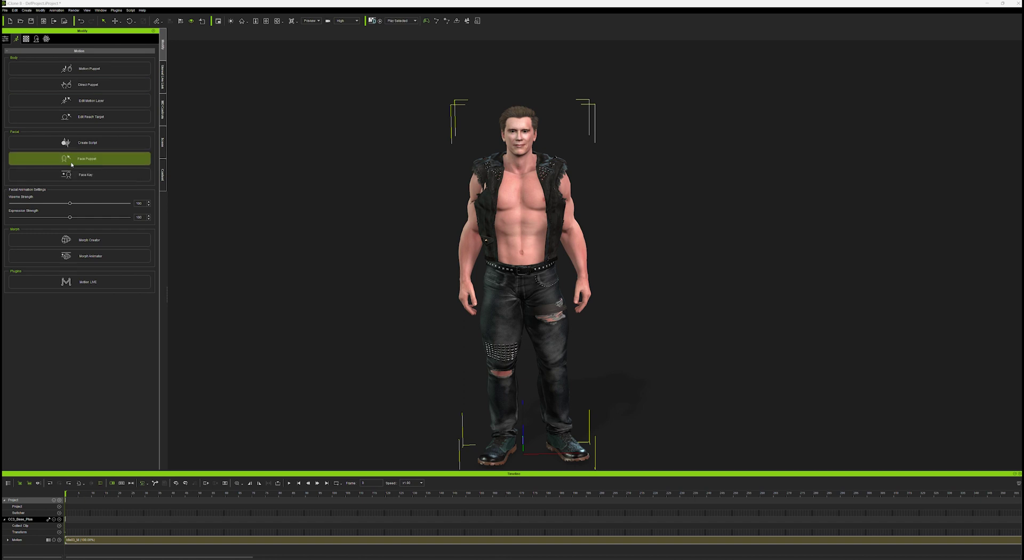
{"action": "left_click", "coordinate": [86, 175]}
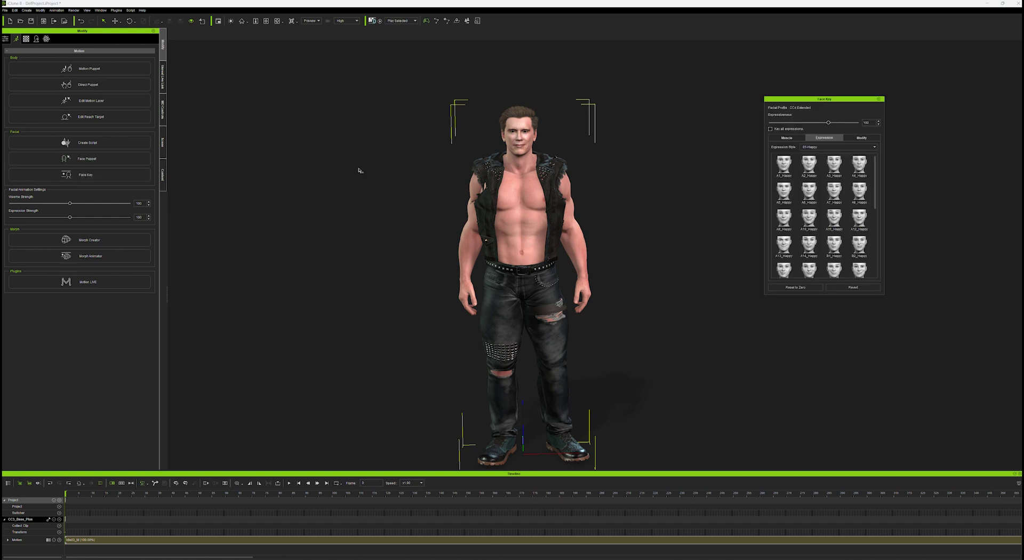
{"action": "left_click", "coordinate": [875, 149]}
{"action": "left_click", "coordinate": [816, 165]}
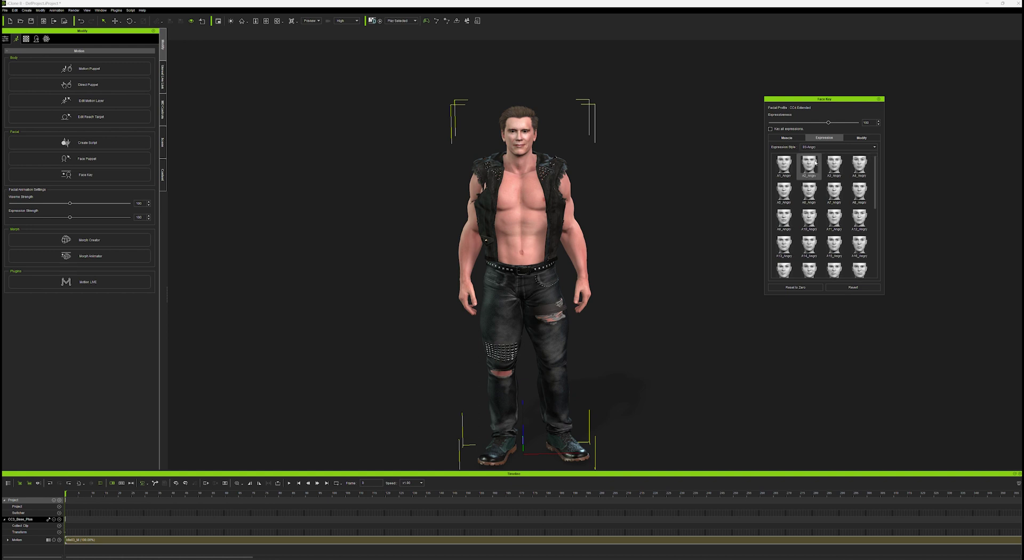
Step: Try the A1–A6 Angry expressions, settle on A7_Angry, and close Face Key
{"action": "left_click", "coordinate": [780, 166]}
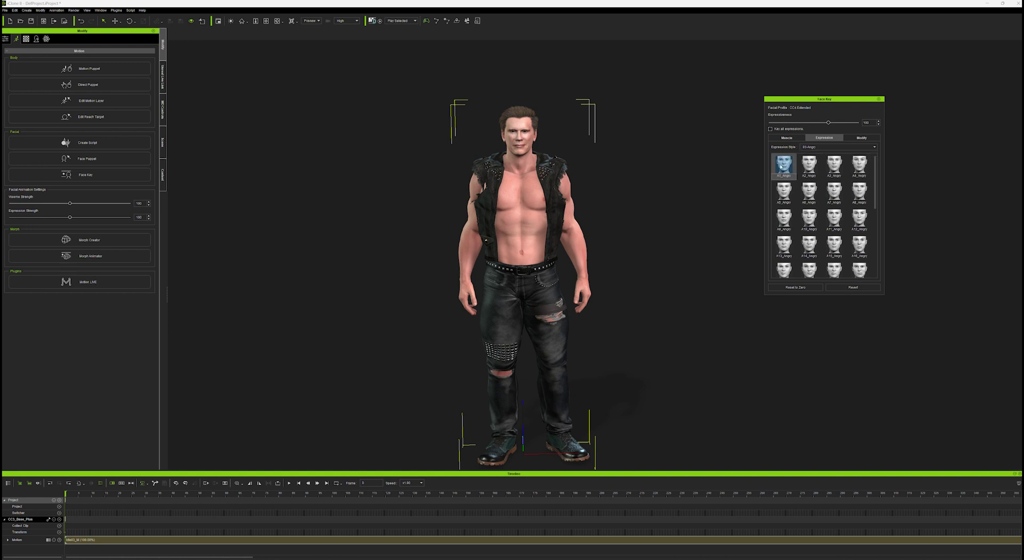
{"action": "left_click", "coordinate": [808, 167]}
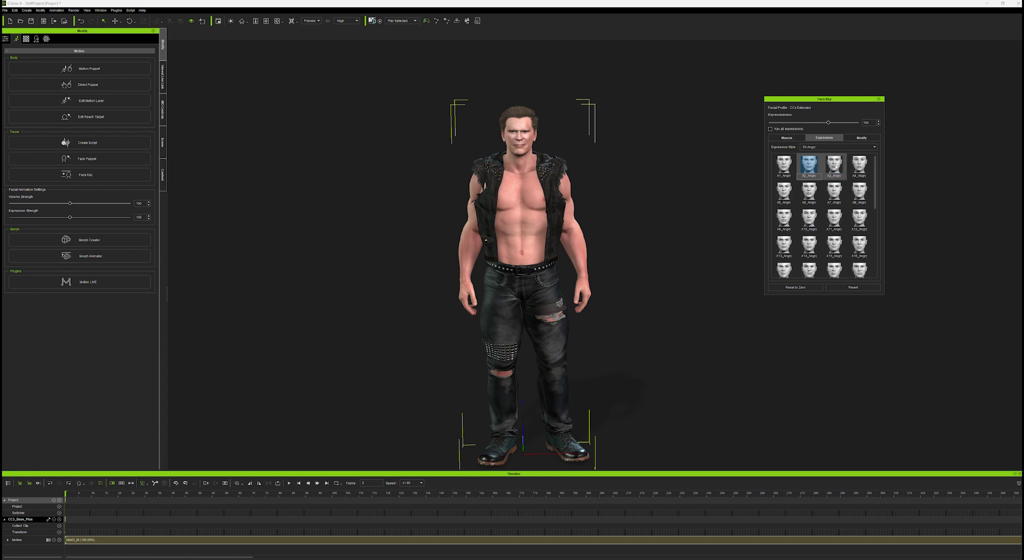
{"action": "left_click", "coordinate": [834, 166]}
{"action": "left_click", "coordinate": [859, 165]}
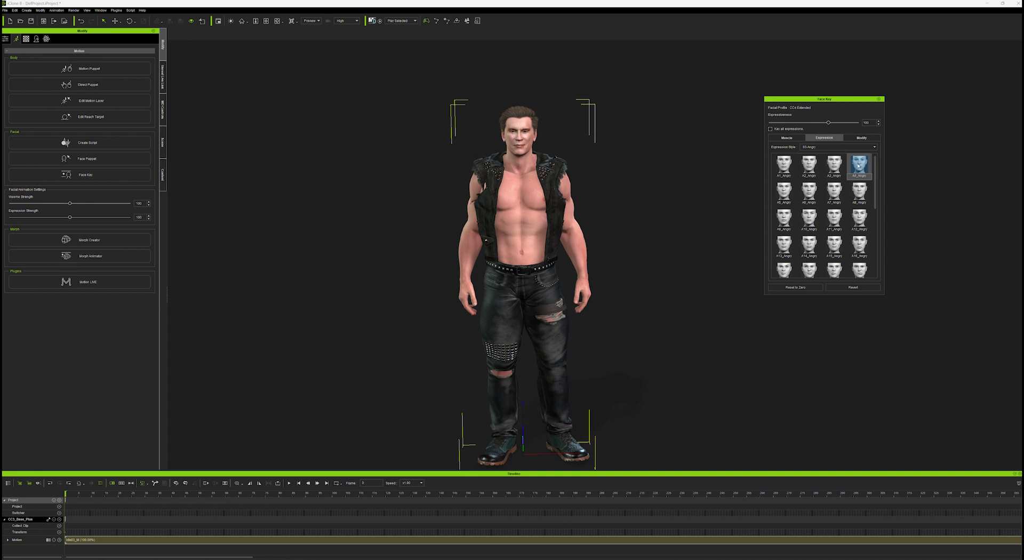
{"action": "left_click", "coordinate": [806, 191]}
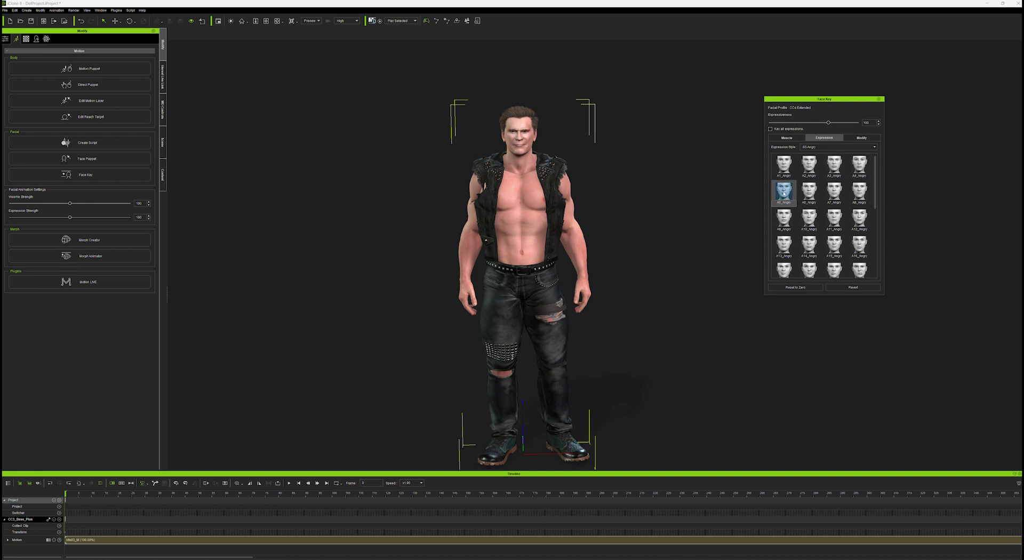
{"action": "left_click", "coordinate": [834, 192]}
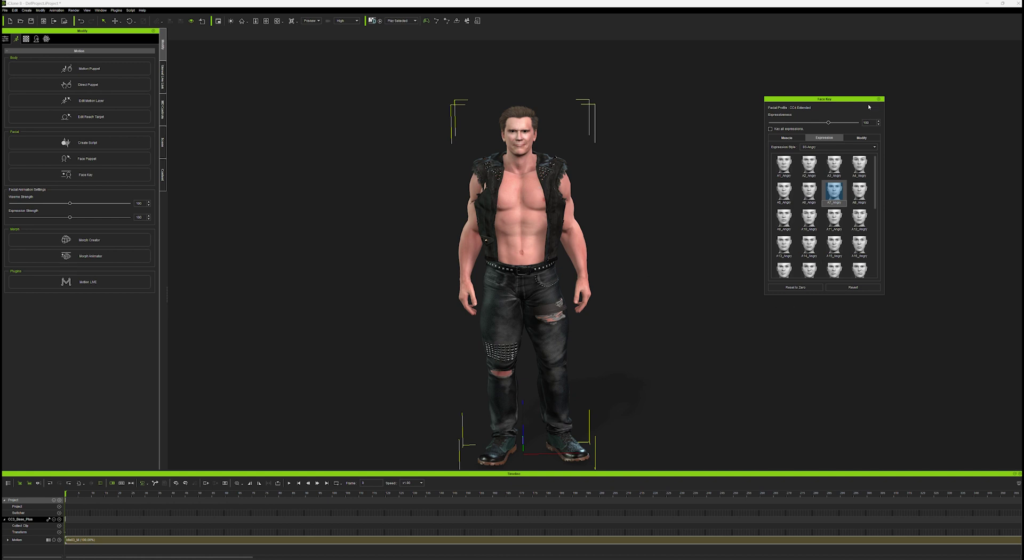
{"action": "left_click", "coordinate": [878, 99]}
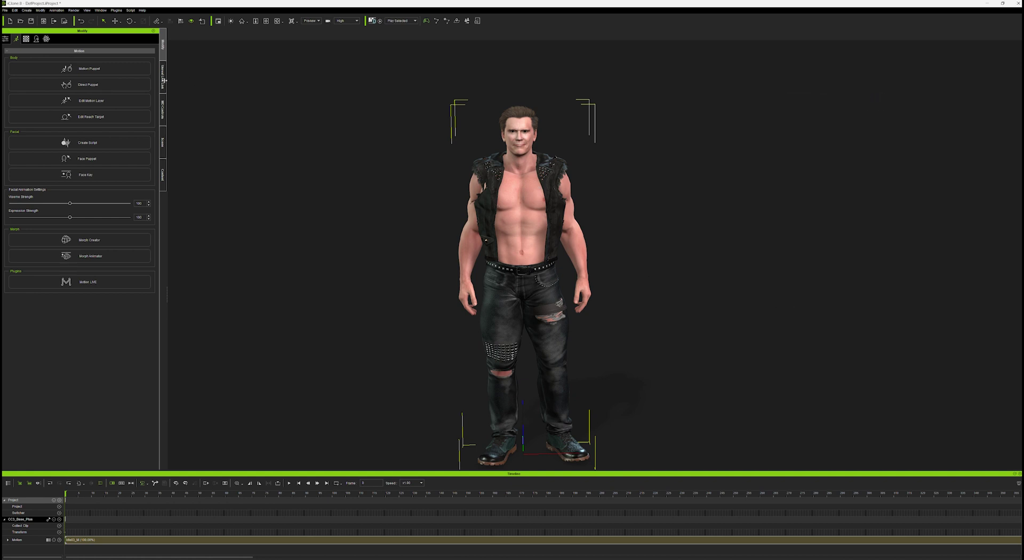
Step: Start an AccuLips script and import and play the first ElevenLabs voice clip
{"action": "left_click", "coordinate": [57, 10]}
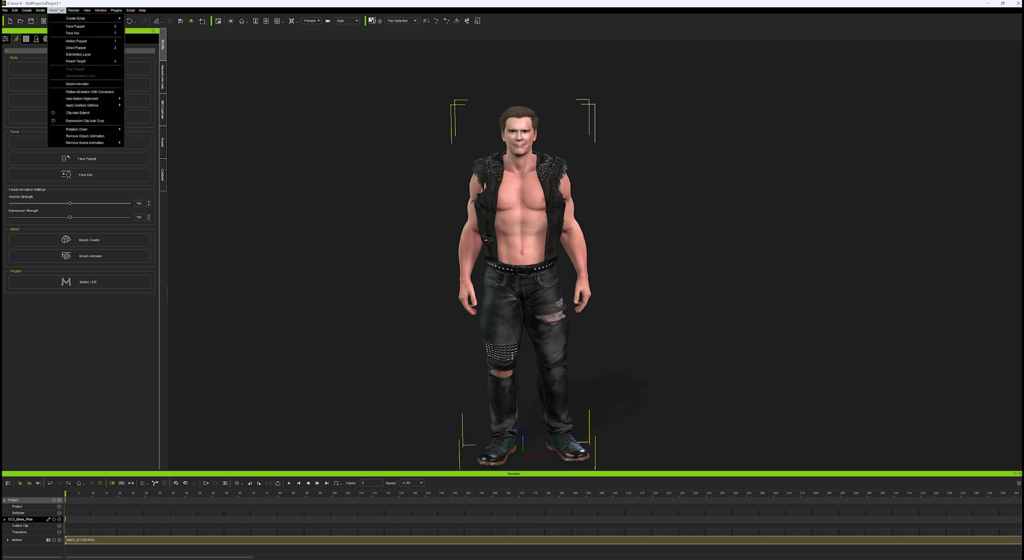
{"action": "mouse_move", "coordinate": [69, 19]}
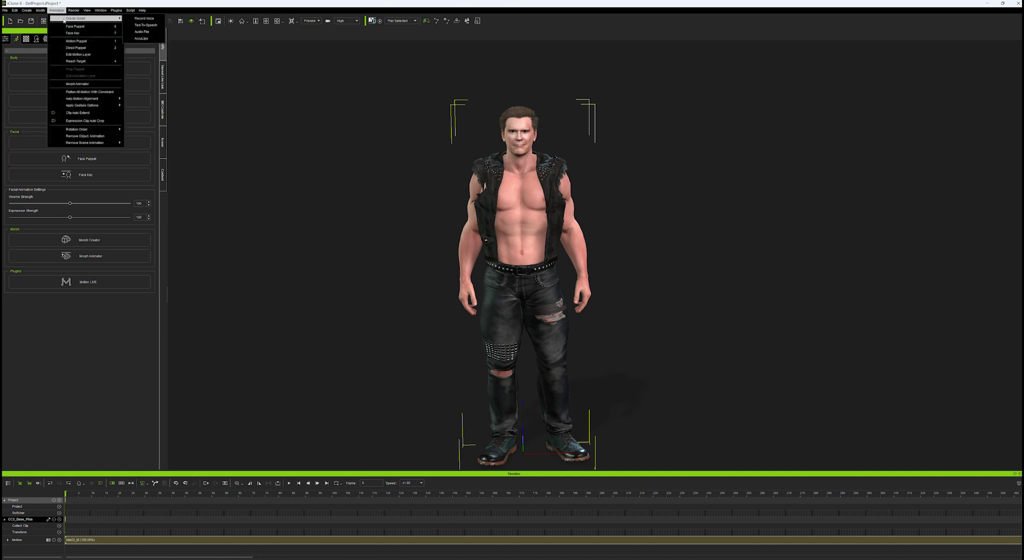
{"action": "left_click", "coordinate": [142, 39]}
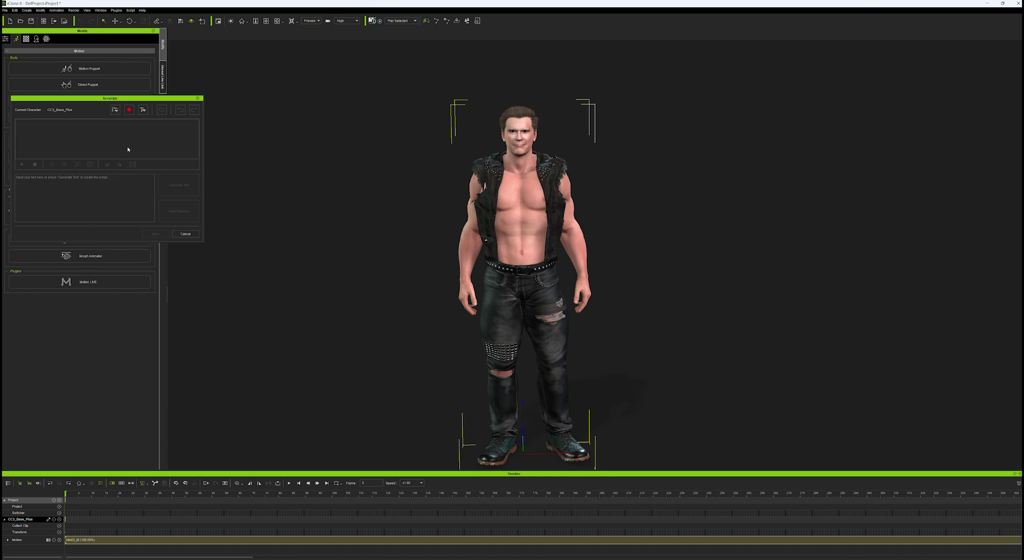
{"action": "left_click", "coordinate": [115, 109]}
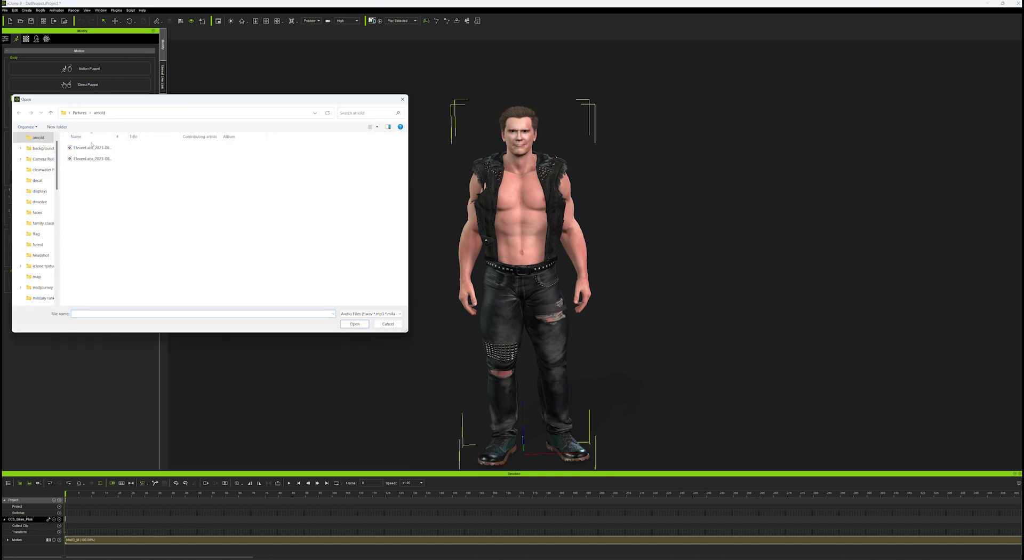
{"action": "left_click", "coordinate": [89, 148]}
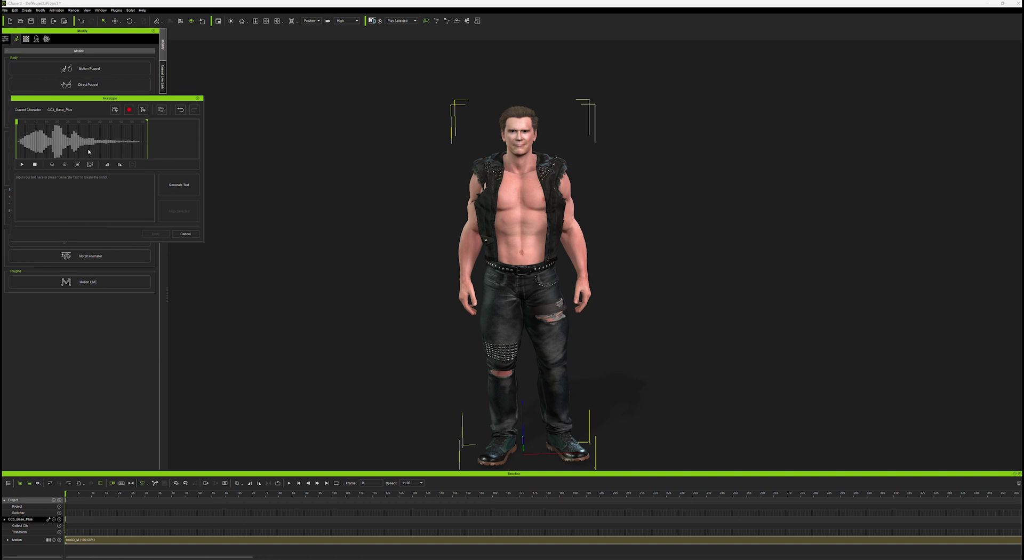
{"action": "left_click", "coordinate": [21, 164]}
Step: Generate the 'I'll be back' text, align it to the waveform, and apply the lip-sync
{"action": "left_click", "coordinate": [28, 177]}
{"action": "left_click", "coordinate": [180, 185]}
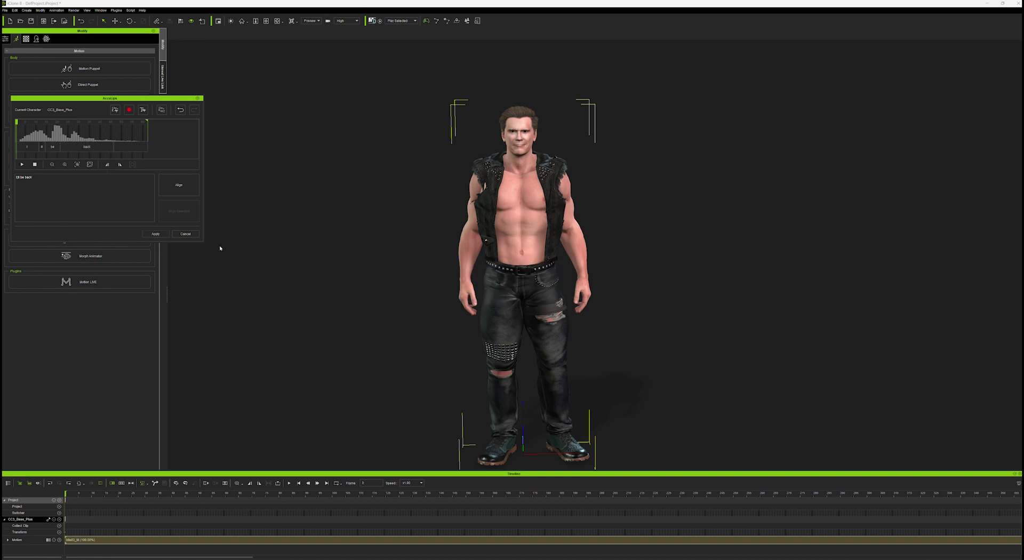
{"action": "left_click", "coordinate": [155, 234]}
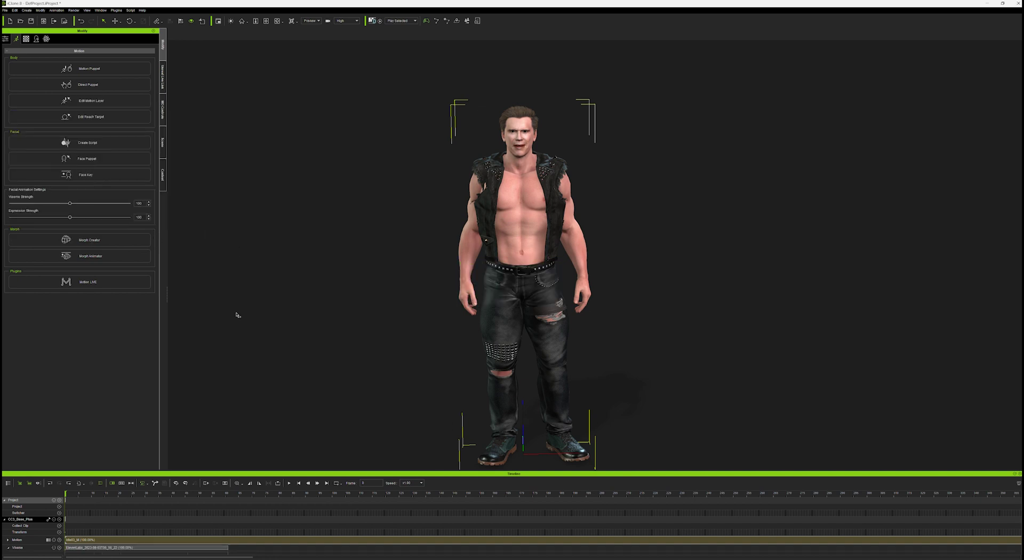
{"action": "left_click", "coordinate": [288, 482]}
{"action": "left_click", "coordinate": [298, 483]}
{"action": "key", "text": "space"}
{"action": "left_click", "coordinate": [298, 482]}
{"action": "key", "text": "space"}
{"action": "left_click", "coordinate": [300, 484]}
{"action": "left_click_drag", "start_coordinate": [66, 519], "coordinate": [267, 520]}
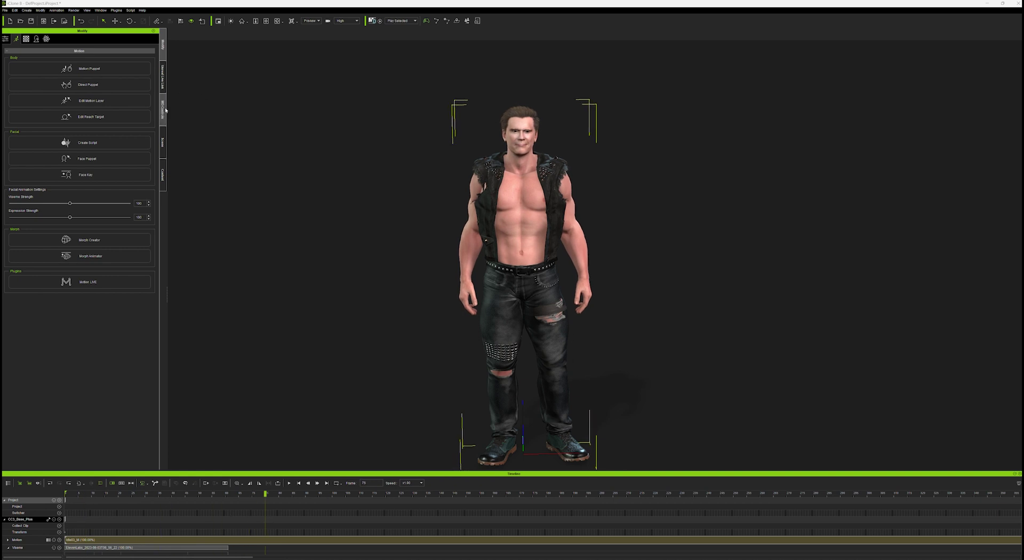
{"action": "mouse_move", "coordinate": [265, 494]}
{"action": "left_mouse_down"}
{"action": "mouse_move", "coordinate": [223, 494]}
{"action": "mouse_move", "coordinate": [261, 497]}
{"action": "left_mouse_up"}
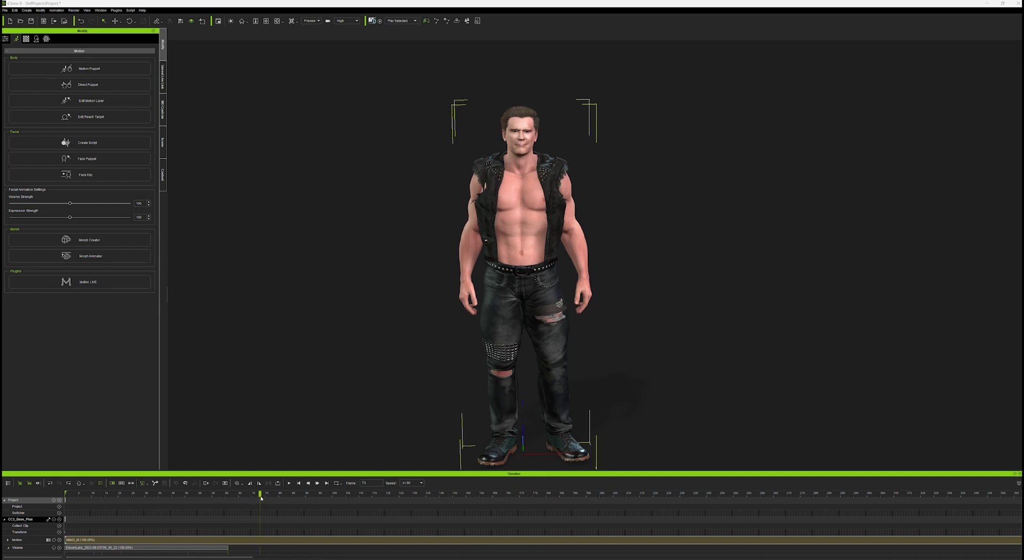